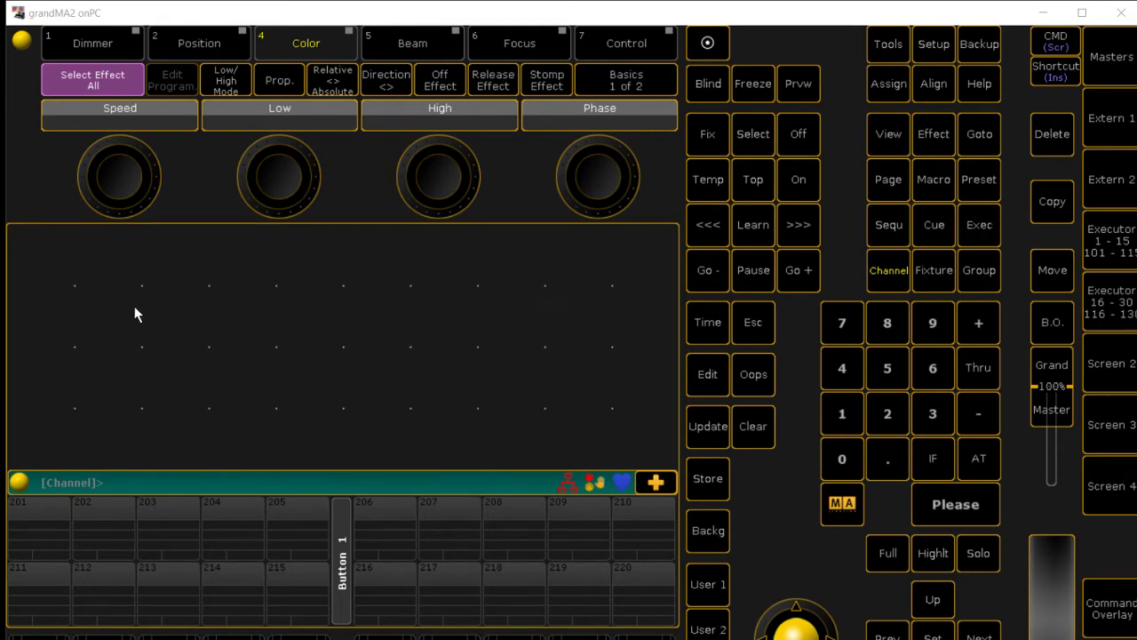
- Open the empty Screen 2 window from the button on the right edge
left_click(1118, 370)
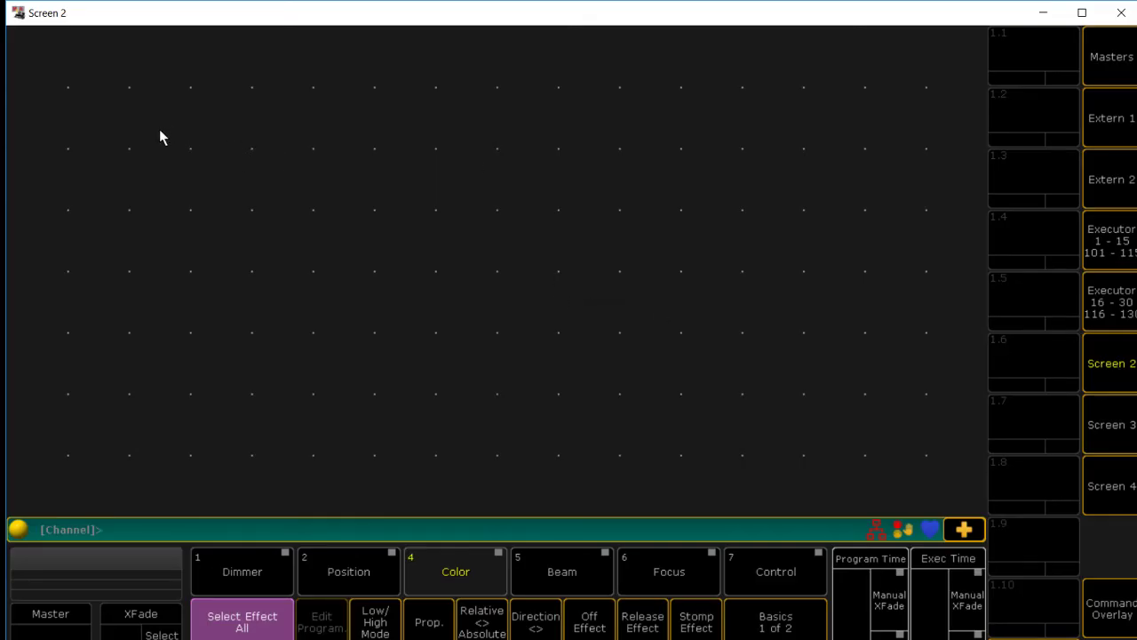
- Create a Groups pool window filling Screen 2, showing empty group slots 1 to 127
left_click(18, 52)
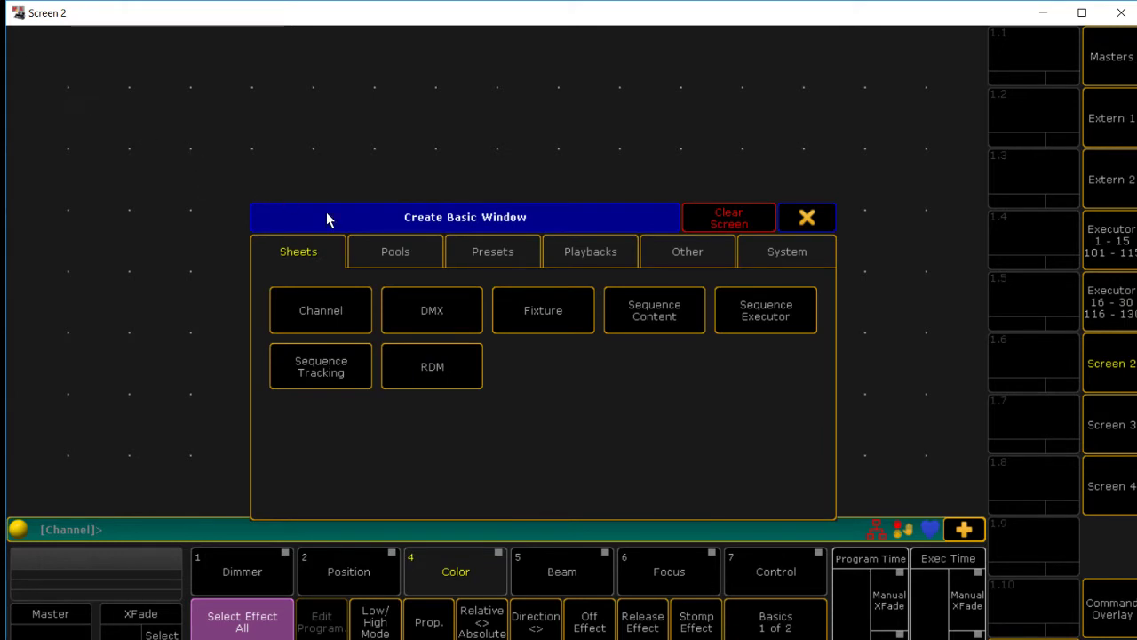
left_click(503, 253)
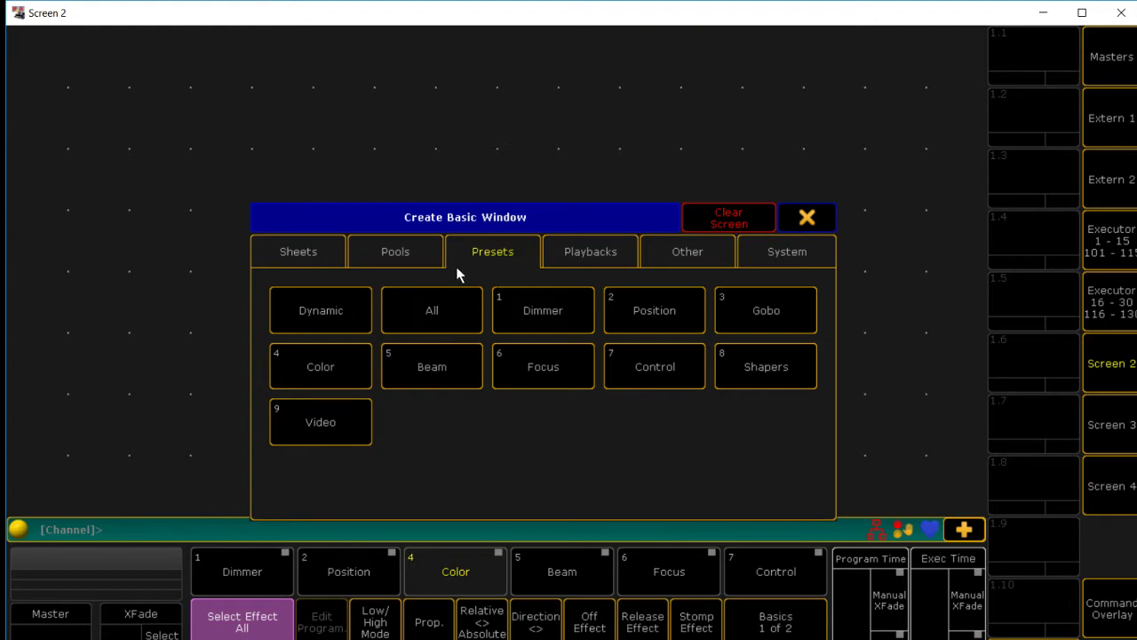
left_click(401, 252)
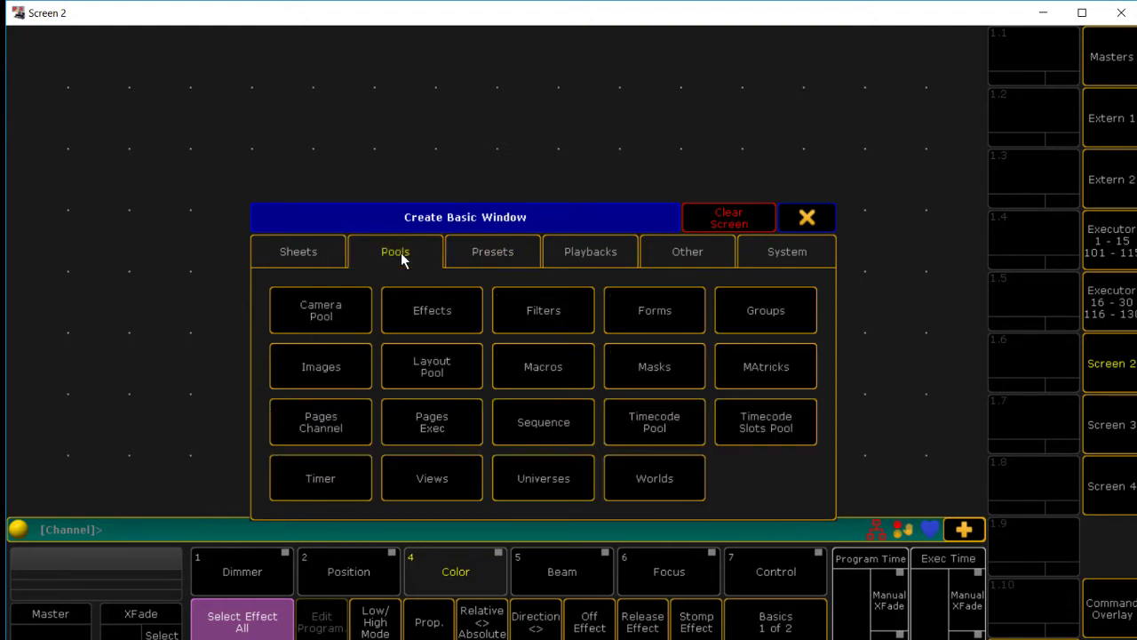
left_click(769, 307)
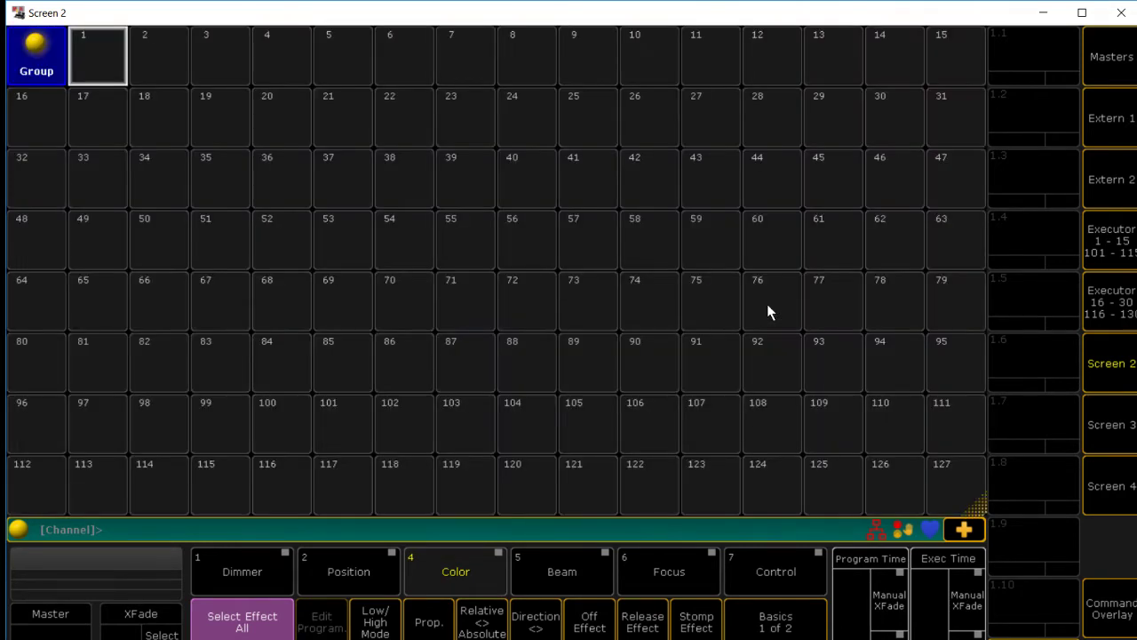
- Store the Group pool layout on view button 1.1 as 'View 19'
left_click(1108, 612)
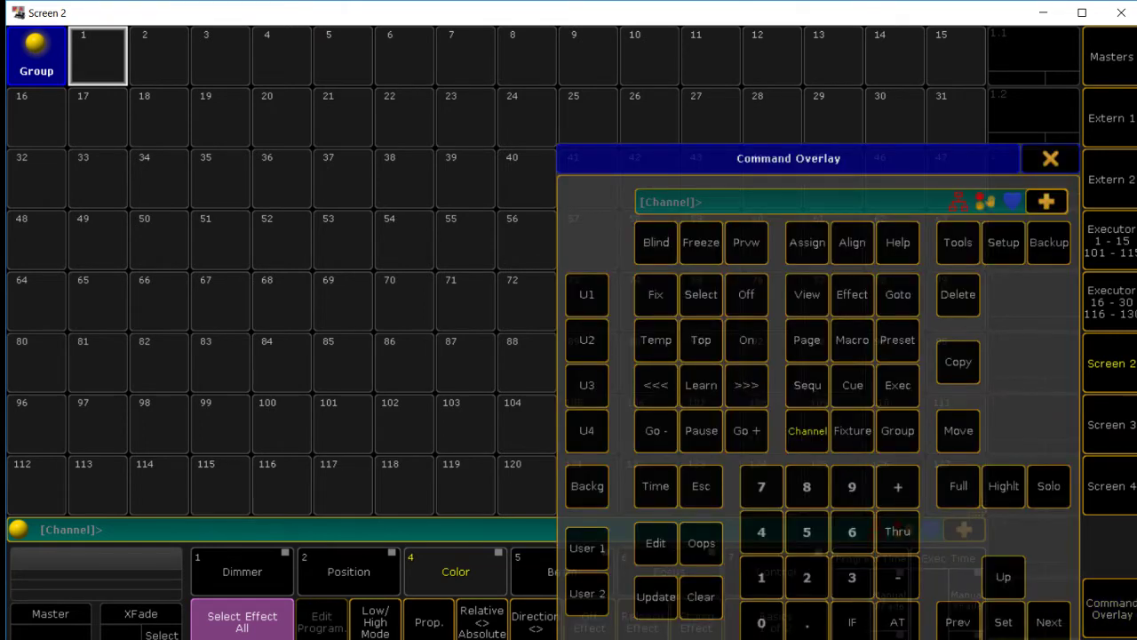
key("Insert")
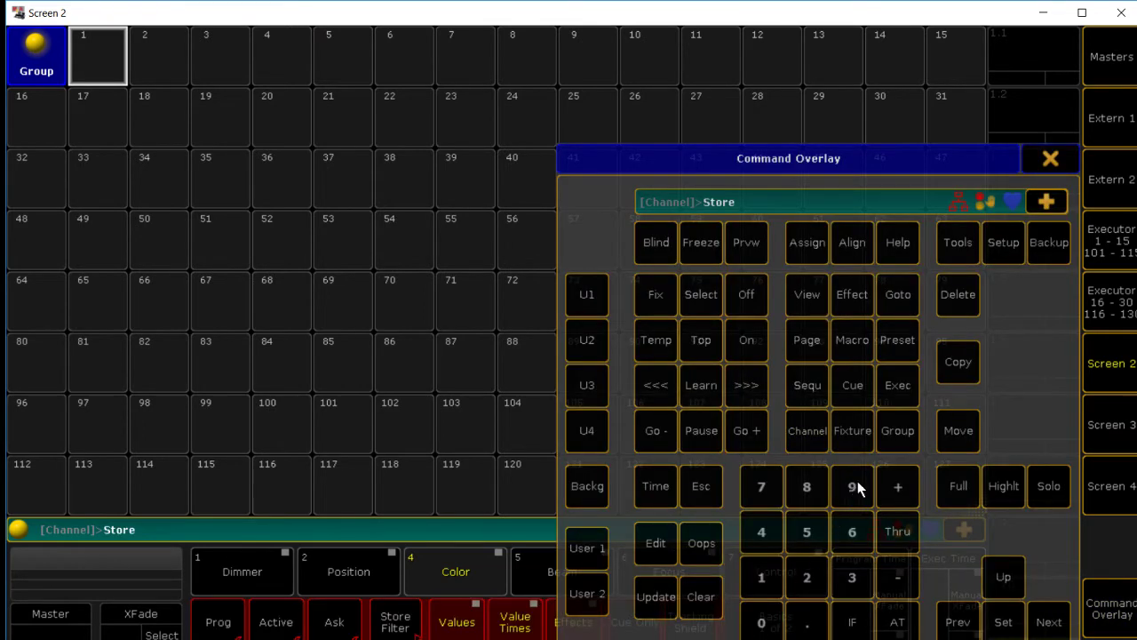
left_click(1030, 62)
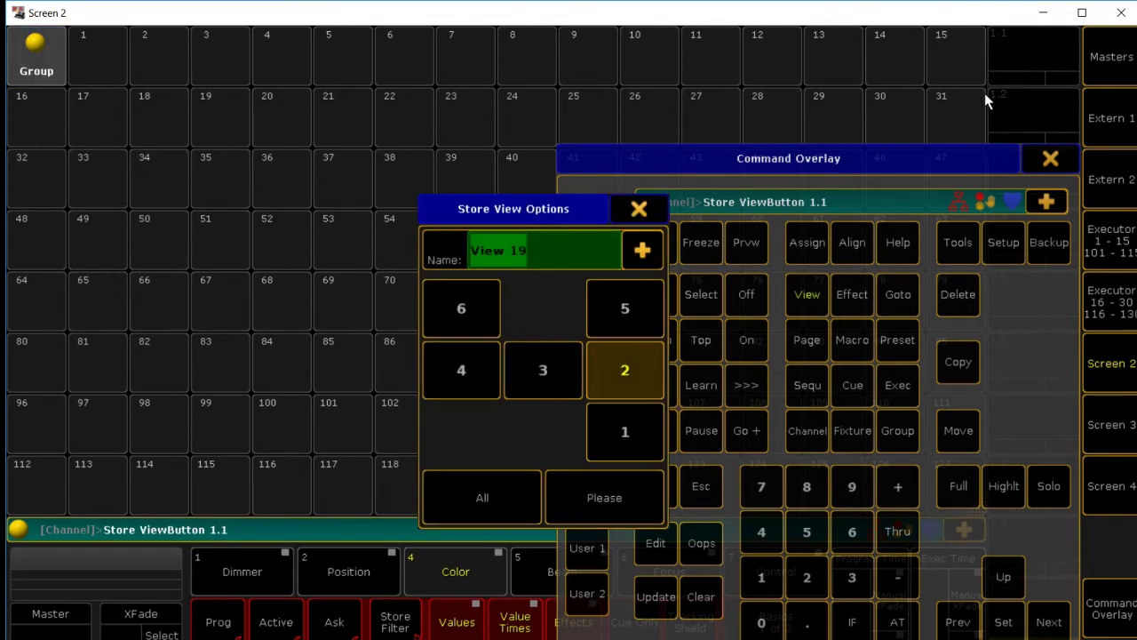
left_click(618, 488)
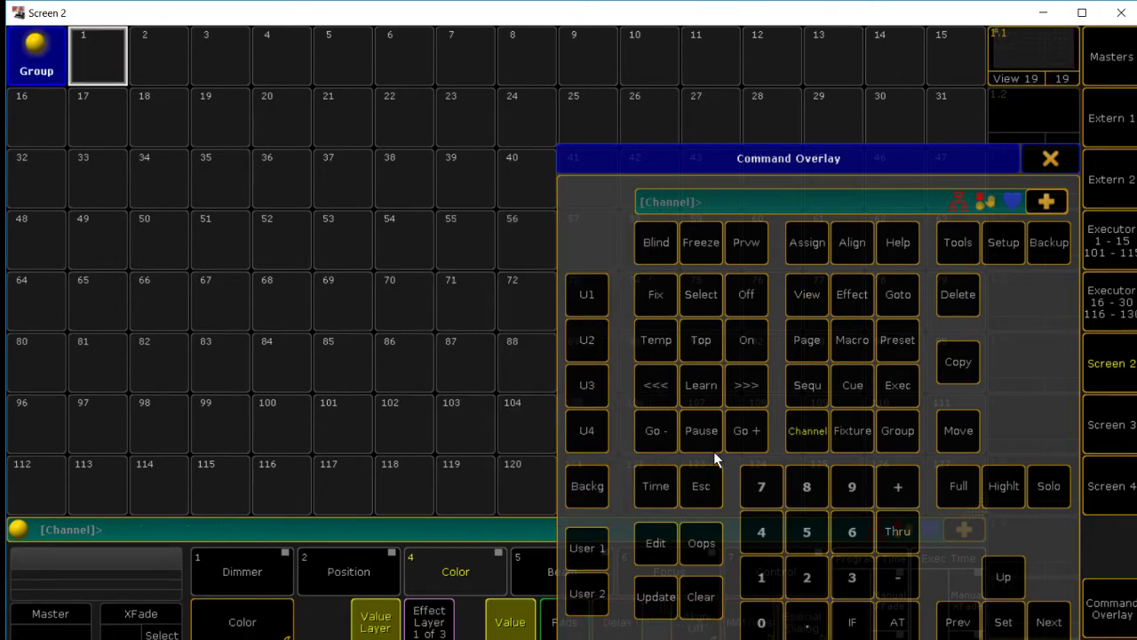
left_click(1051, 158)
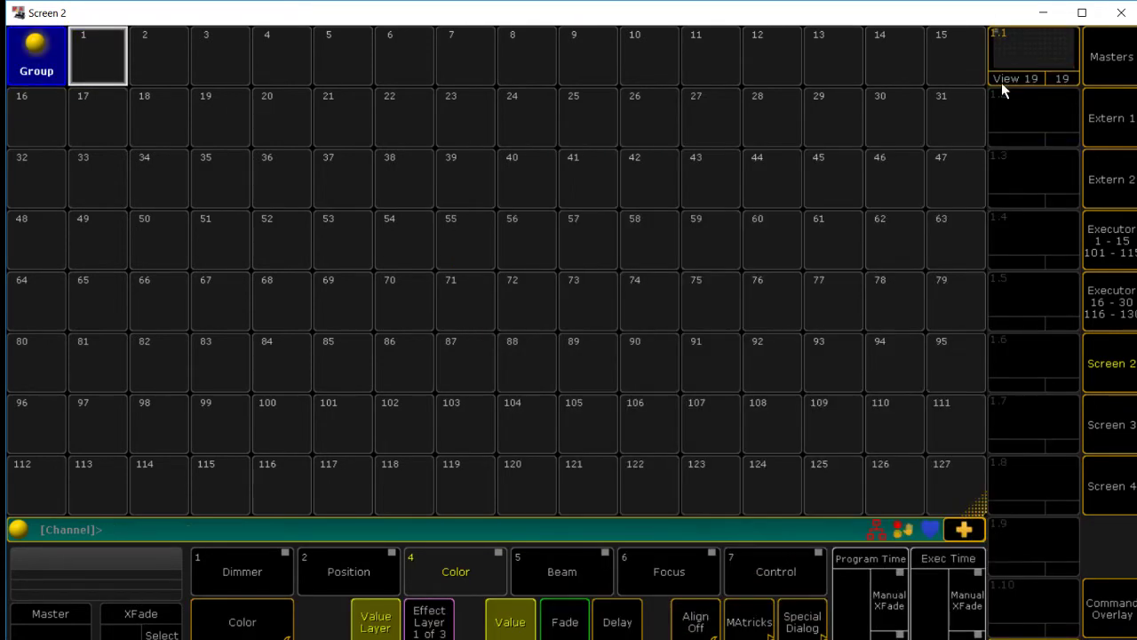
- Recall View 19, delete its Group pool window, and bring up the preset window choices
left_click(1016, 51)
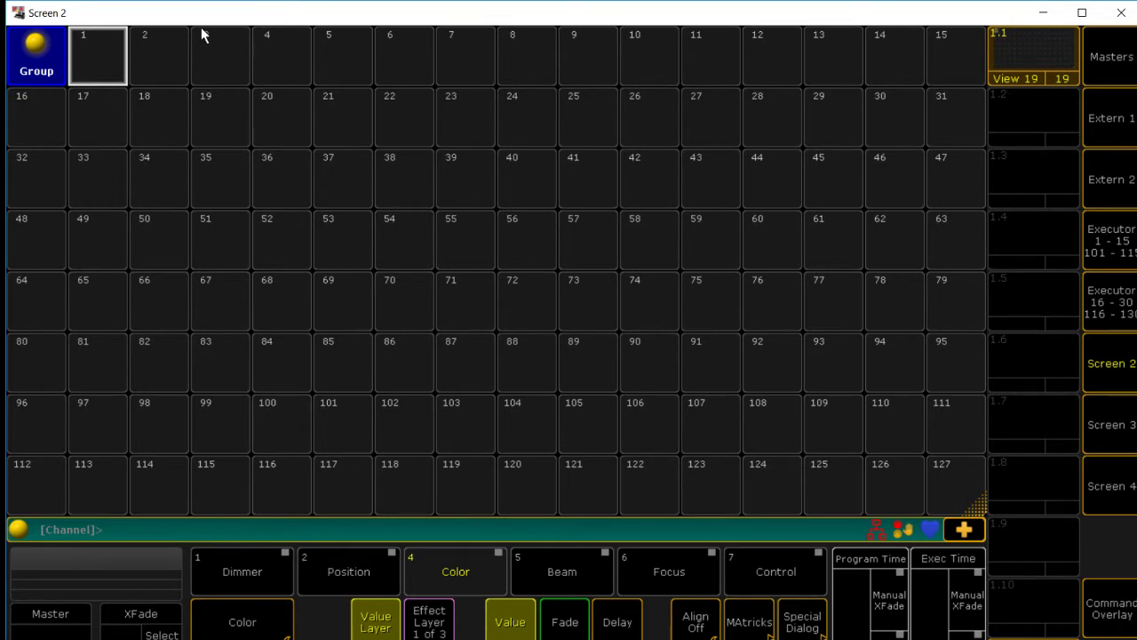
left_click(49, 49)
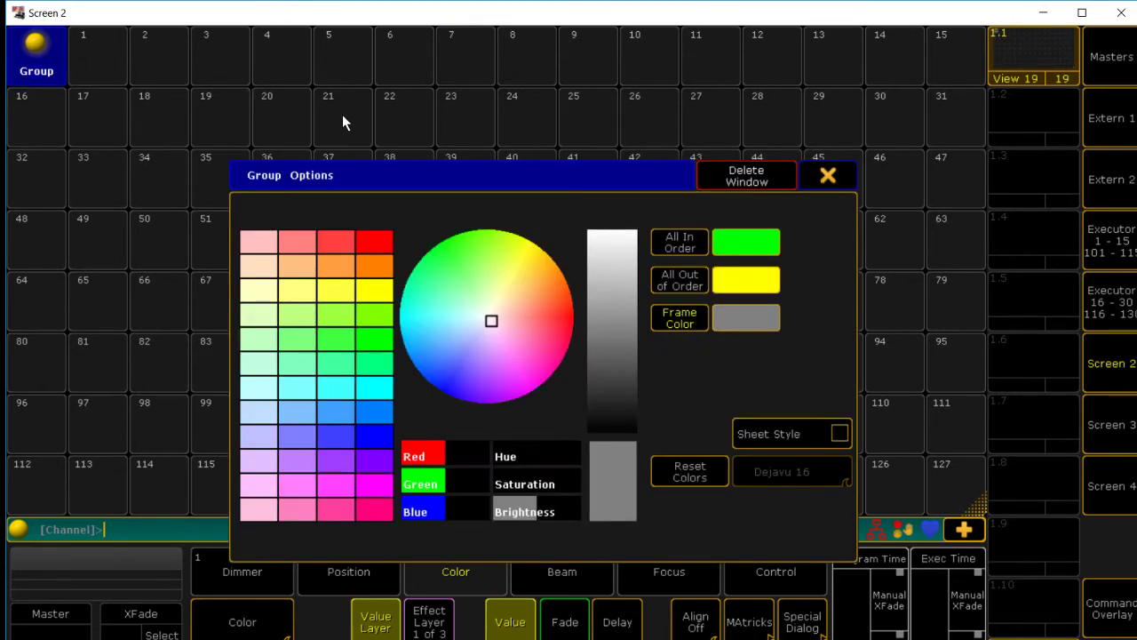
left_click(760, 179)
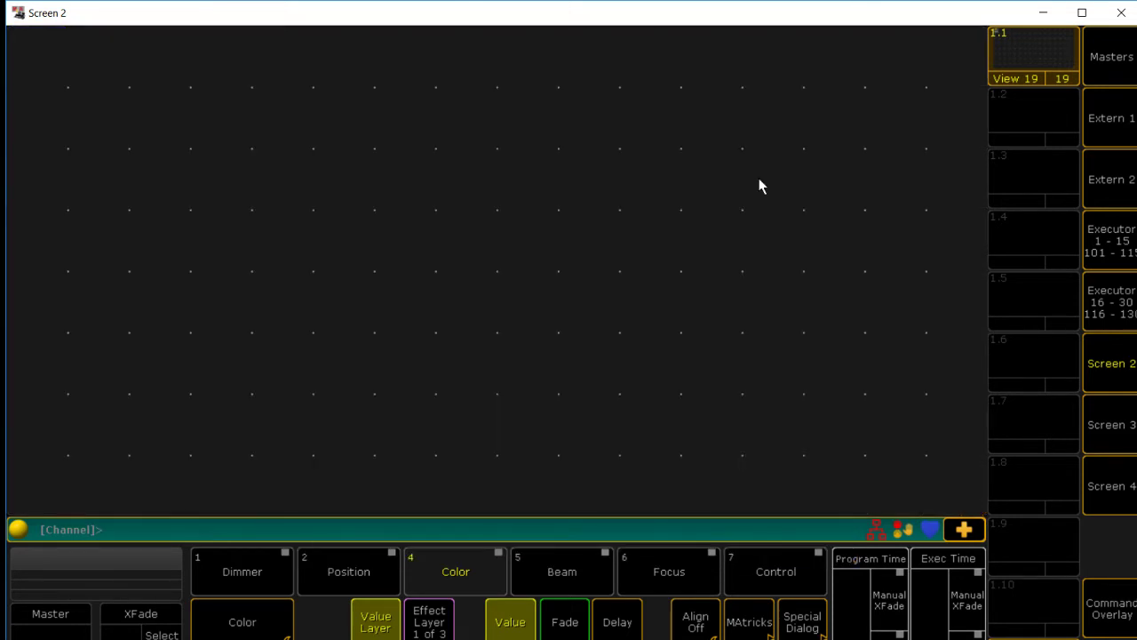
left_click(14, 48)
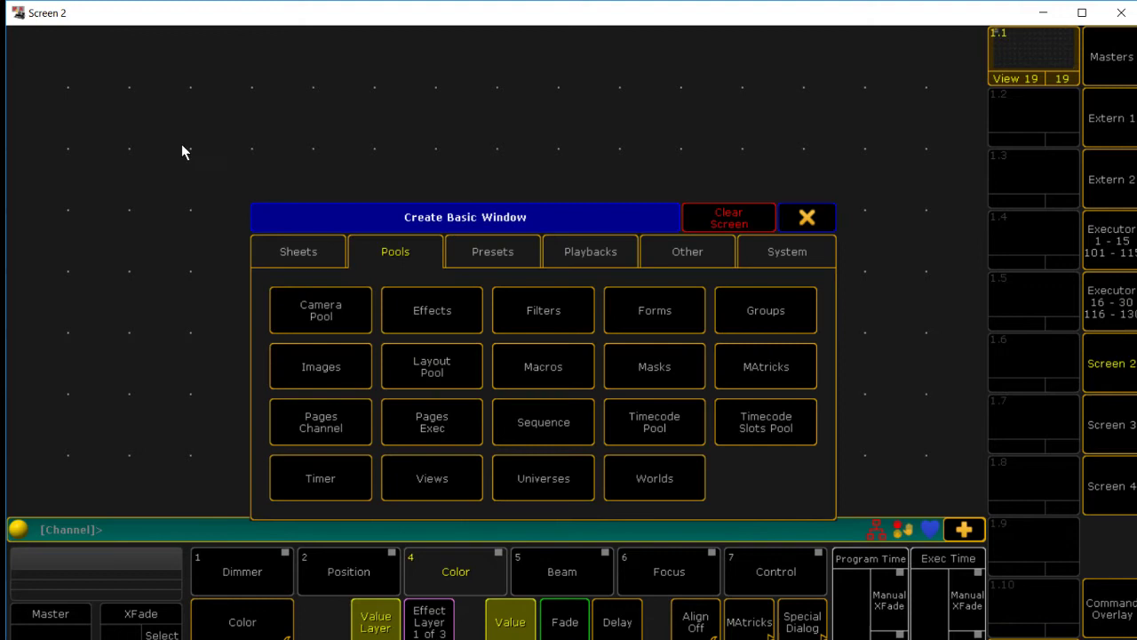
left_click(515, 257)
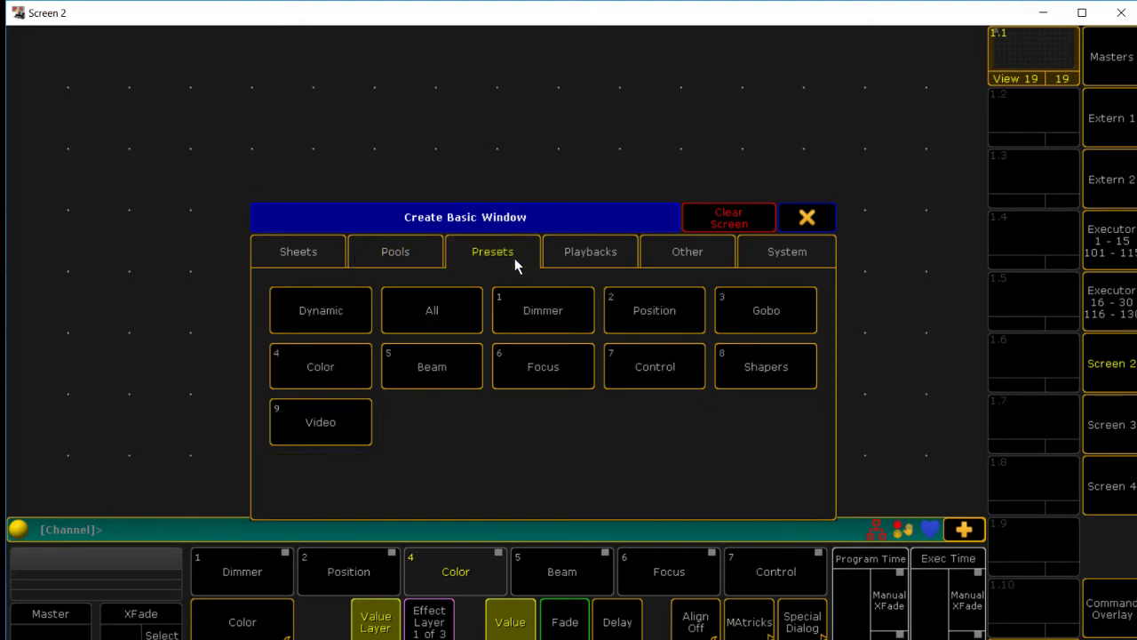
- Fill Screen 2 with the Position preset pool and store it as 'View 20' on button 1.2
left_click(672, 314)
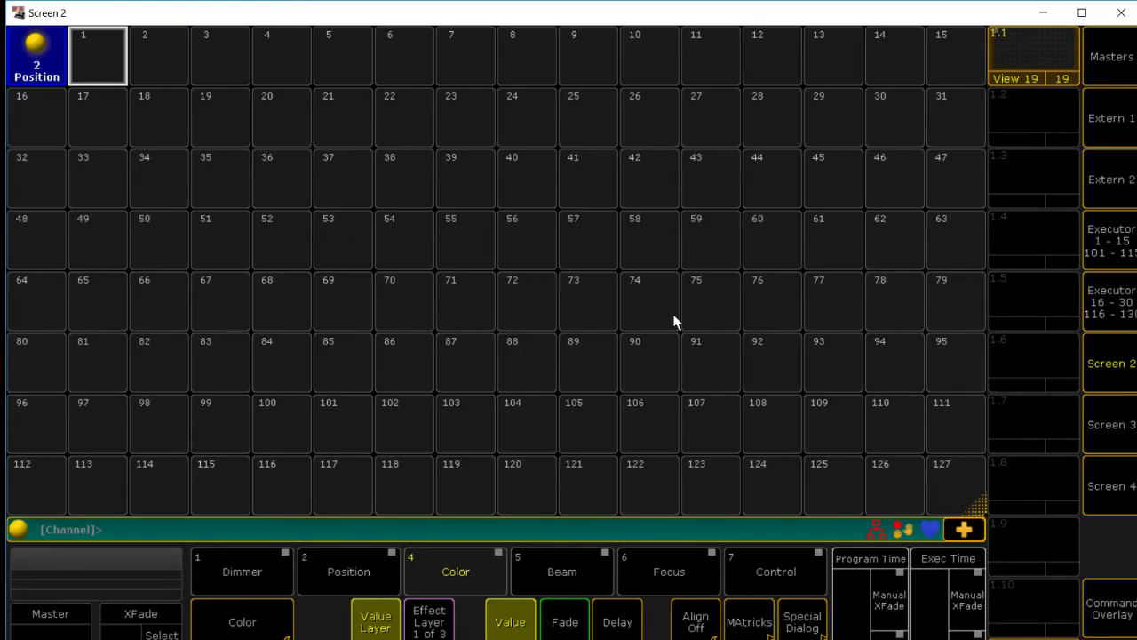
left_click(1116, 613)
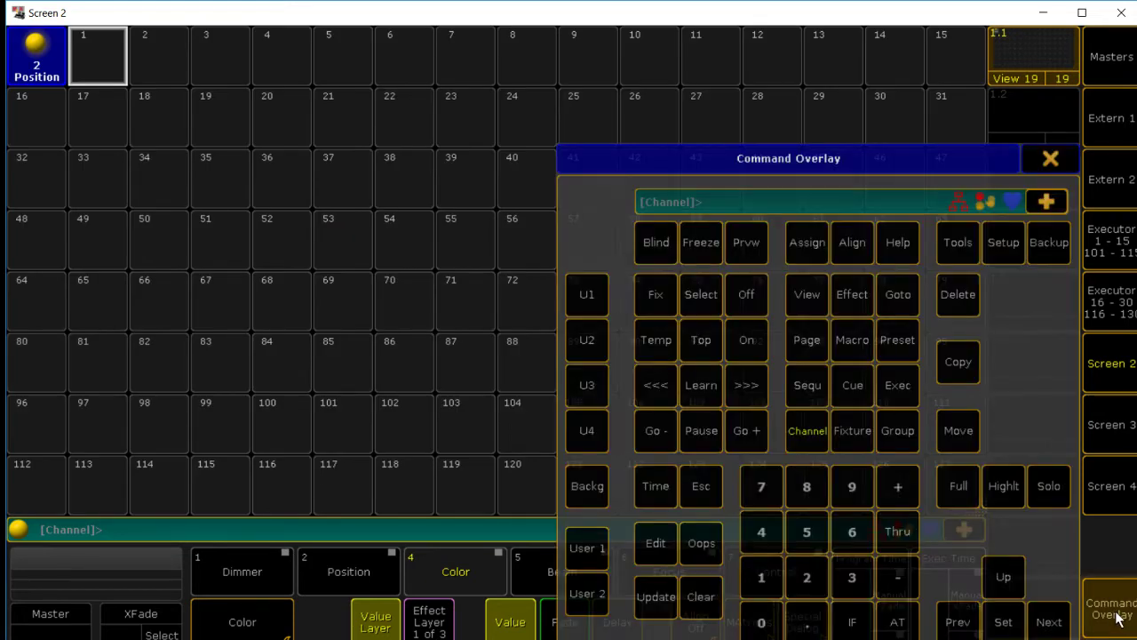
key("s")
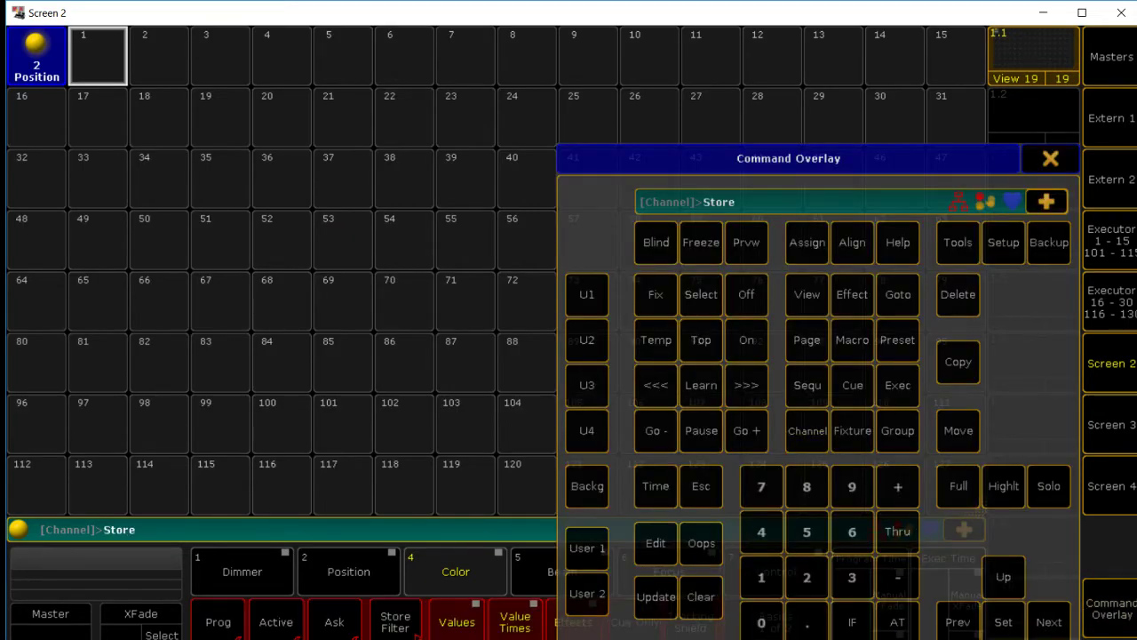
left_click(1021, 111)
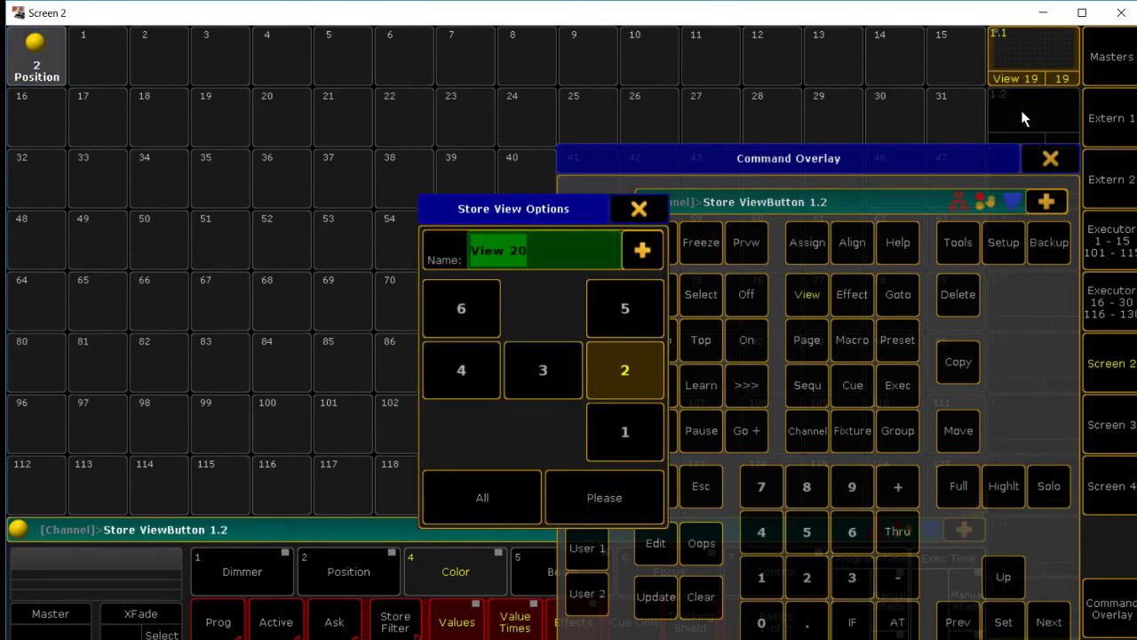
left_click(614, 502)
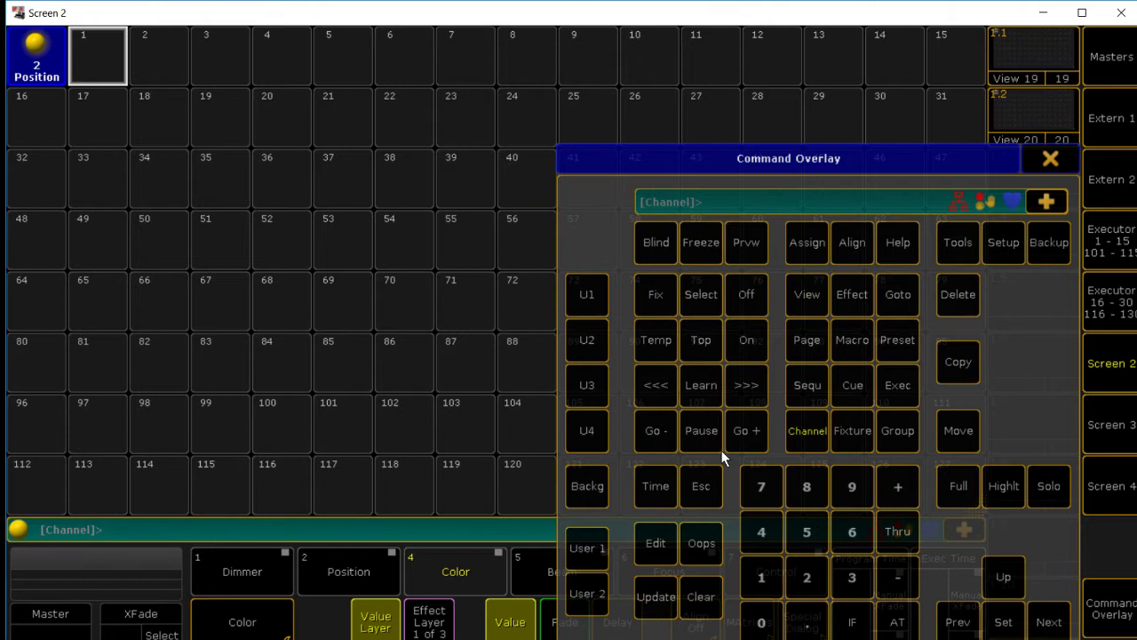
left_click(1050, 157)
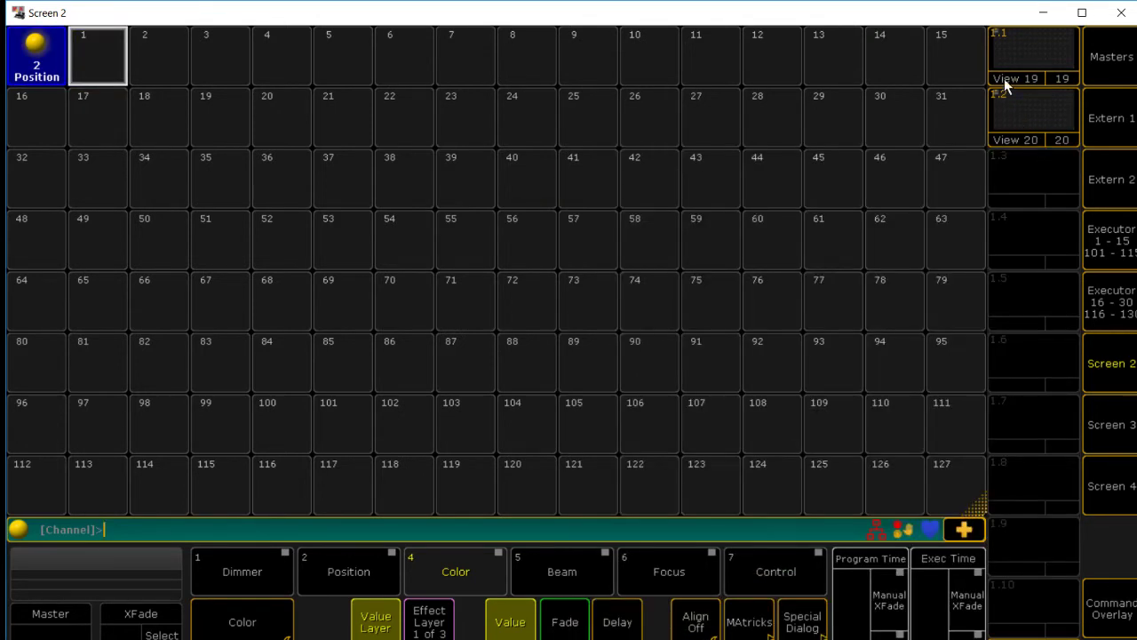
left_click(1020, 52)
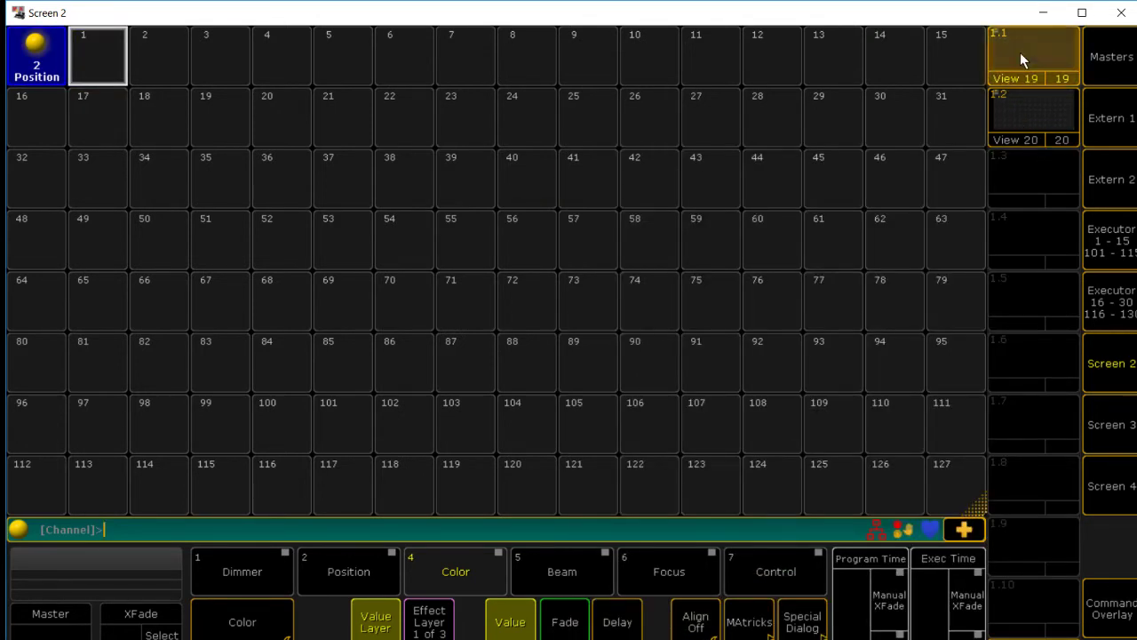
left_click(1025, 106)
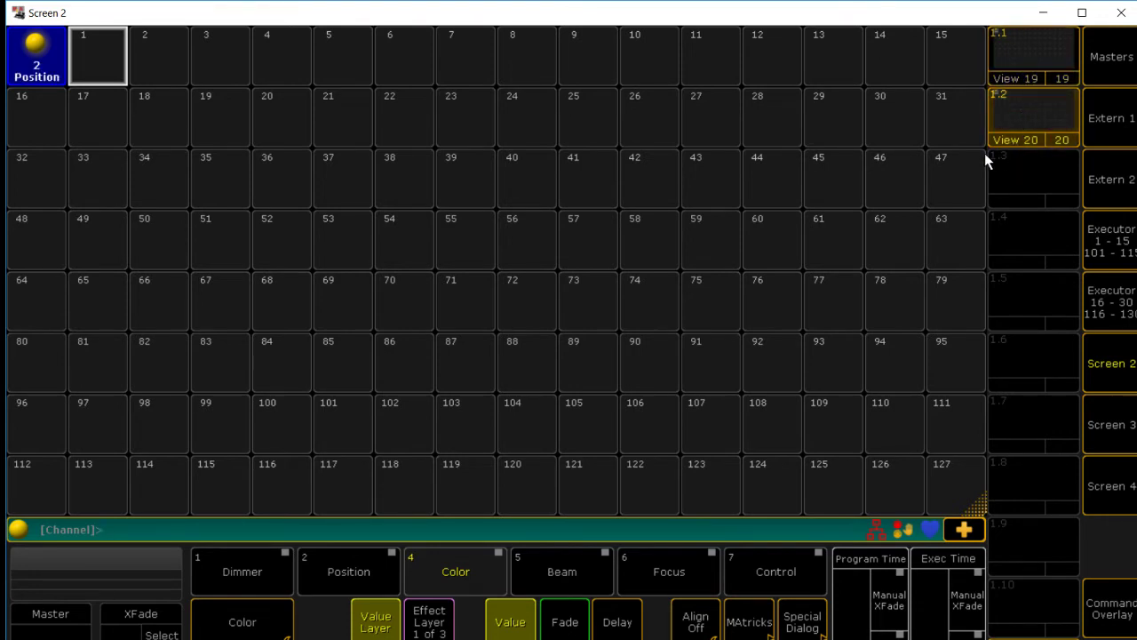
left_click(1015, 72)
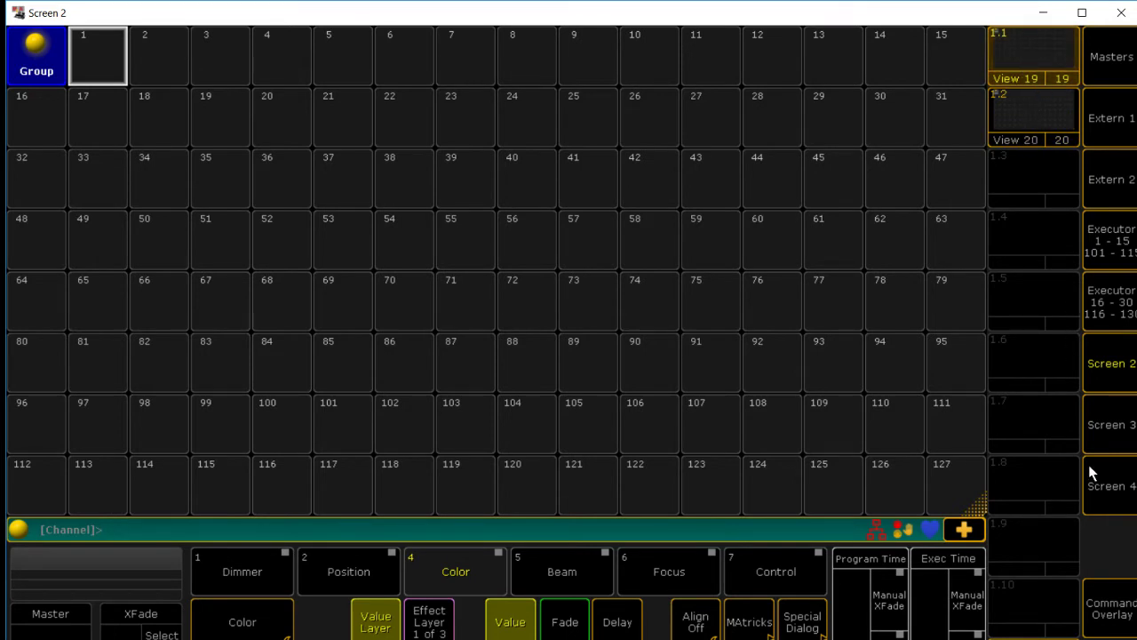
left_click(1104, 594)
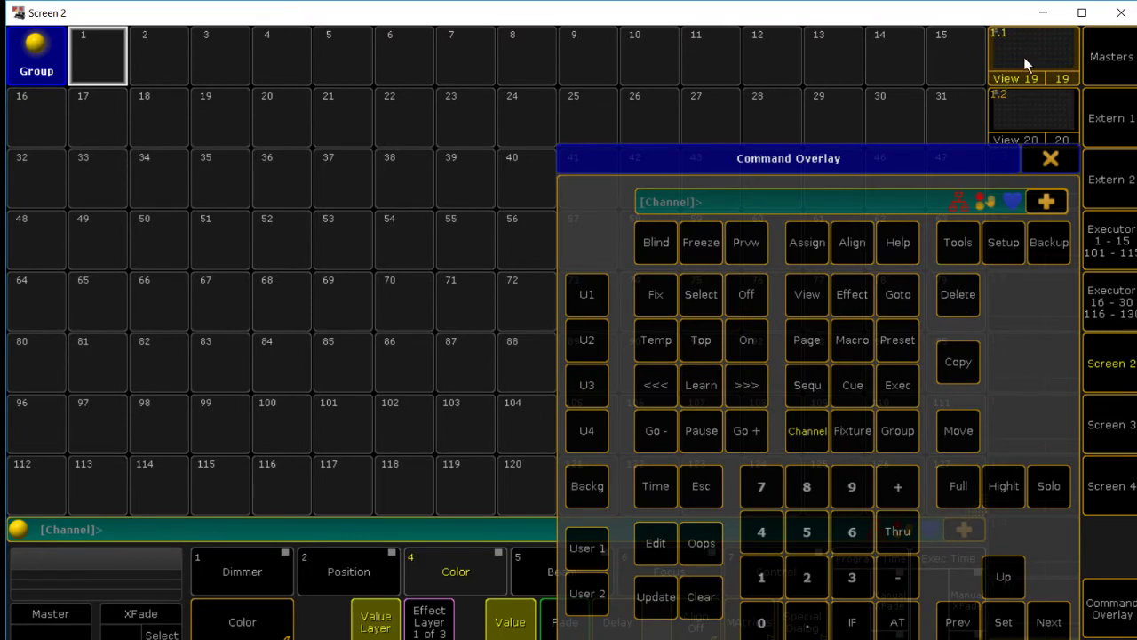
left_click(1053, 160)
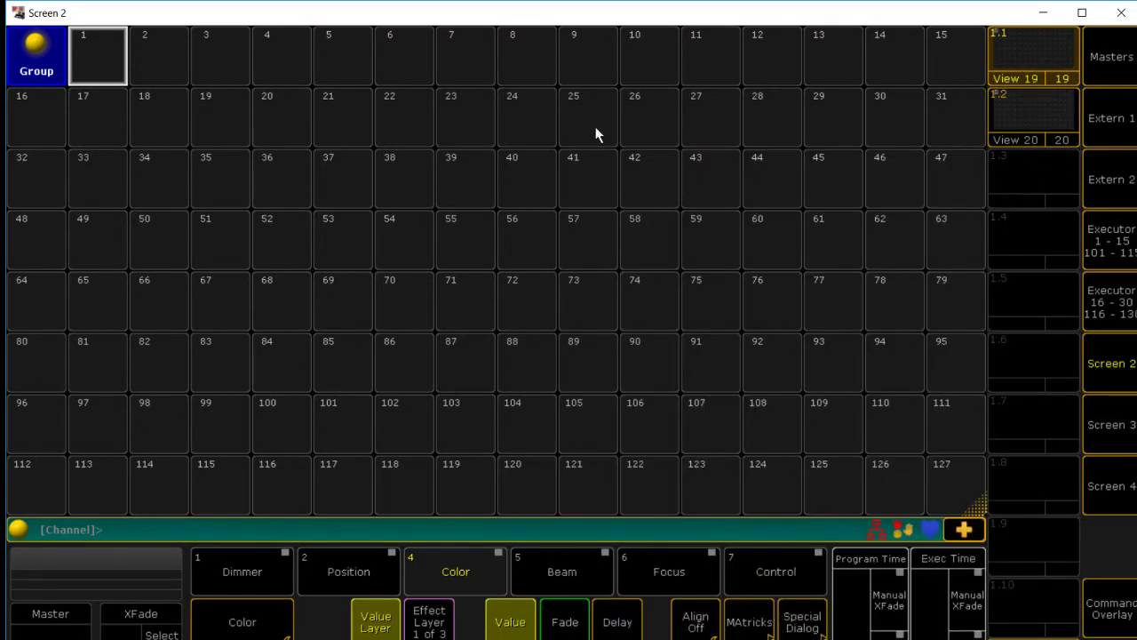
- Delete the Group pool window and create a full-screen 4 Color preset pool instead
left_click(51, 67)
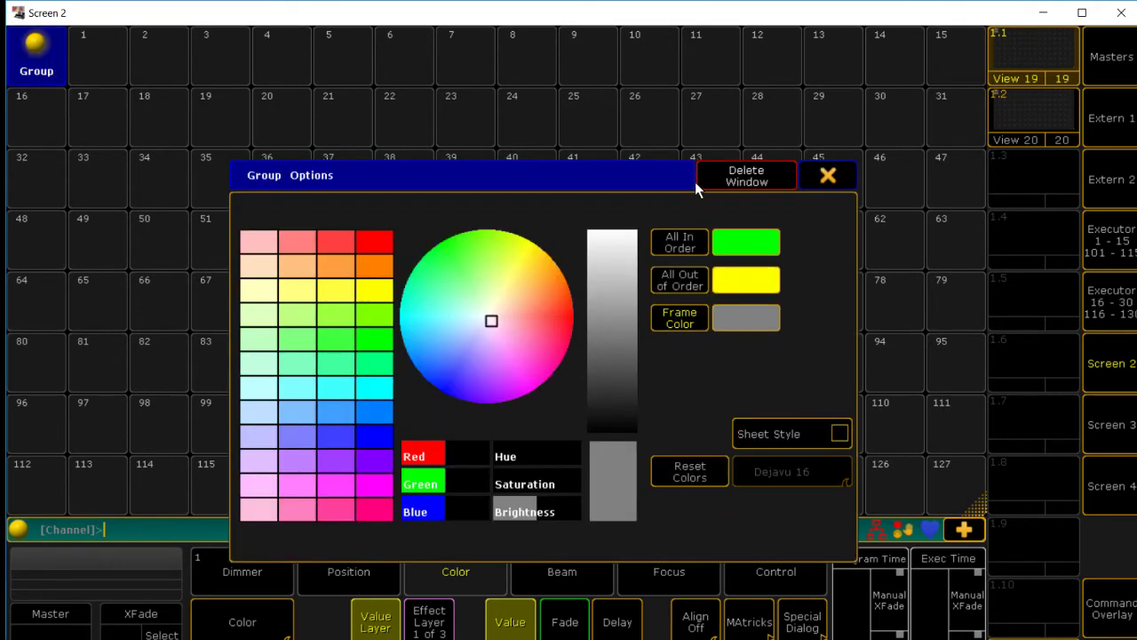
left_click(723, 176)
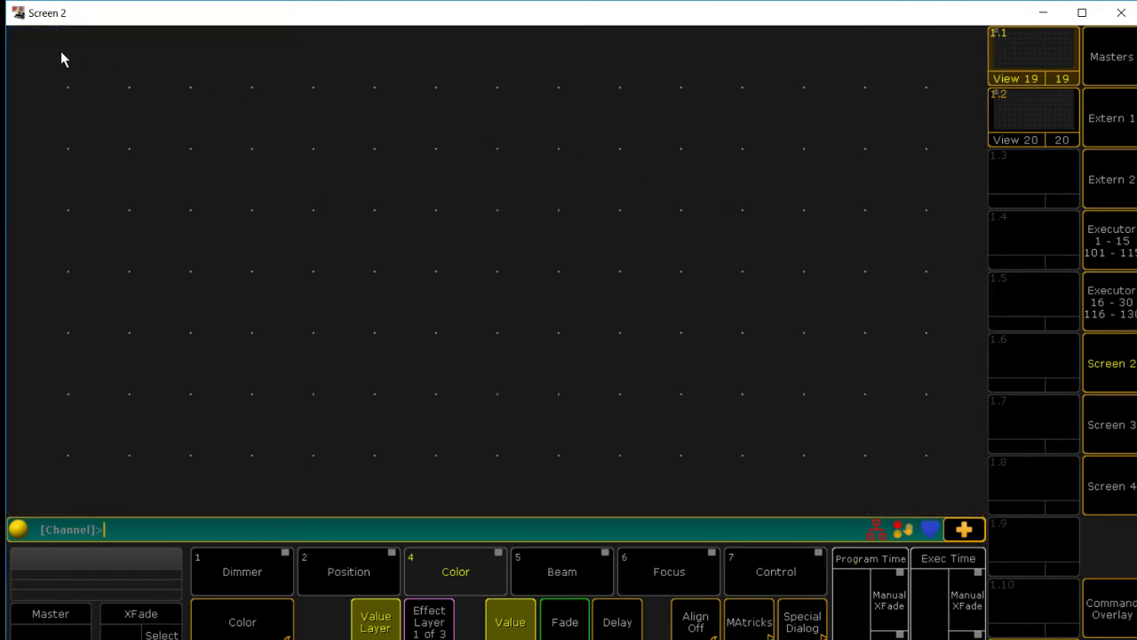
left_click(27, 46)
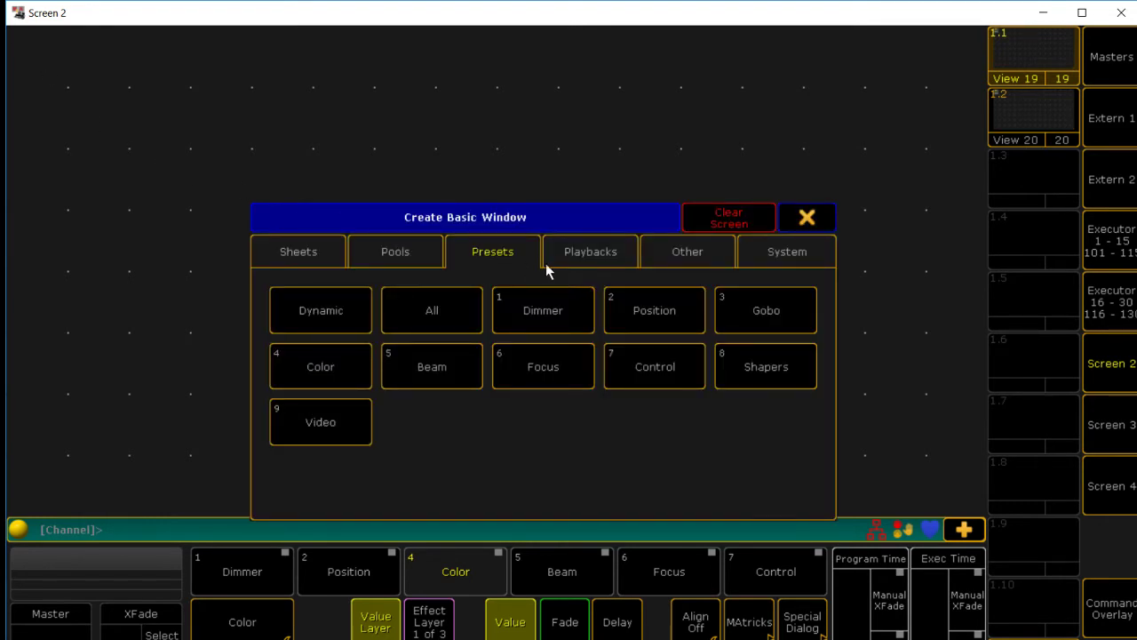
left_click(358, 369)
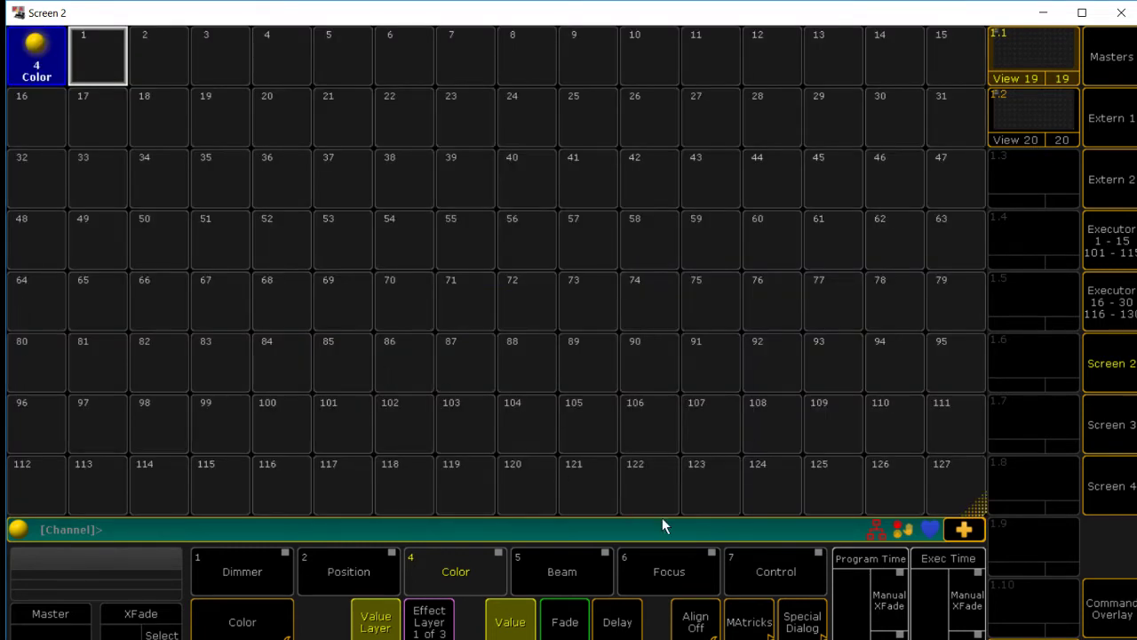
- Store the Color pool layout on view button 1.3 as 'View 21'
left_click(1105, 610)
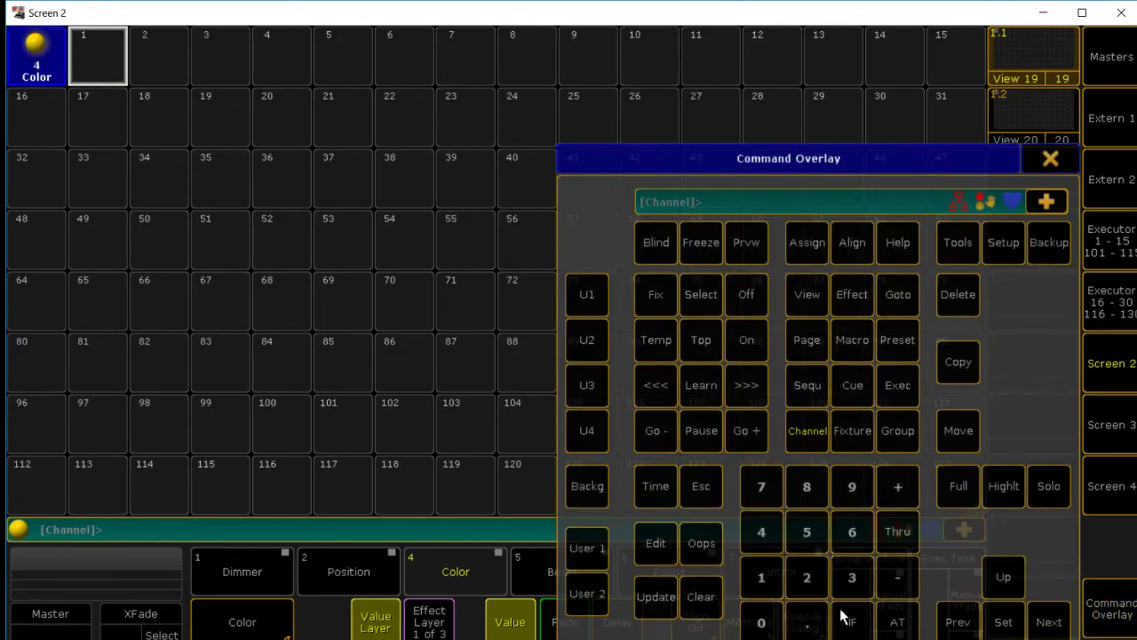
key("s")
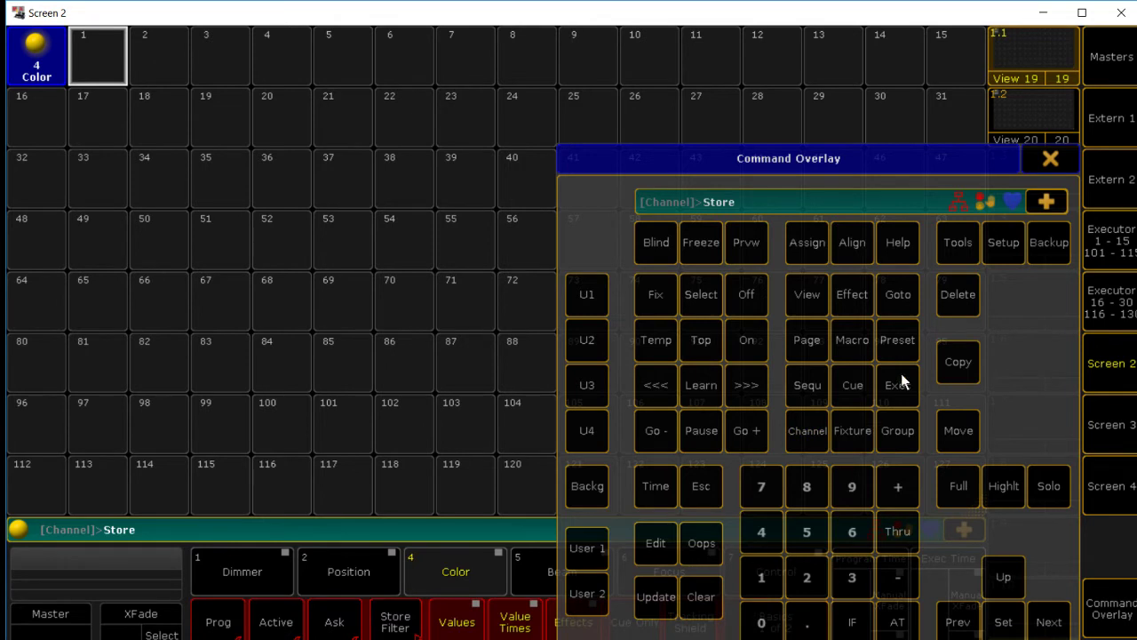
left_click(1043, 157)
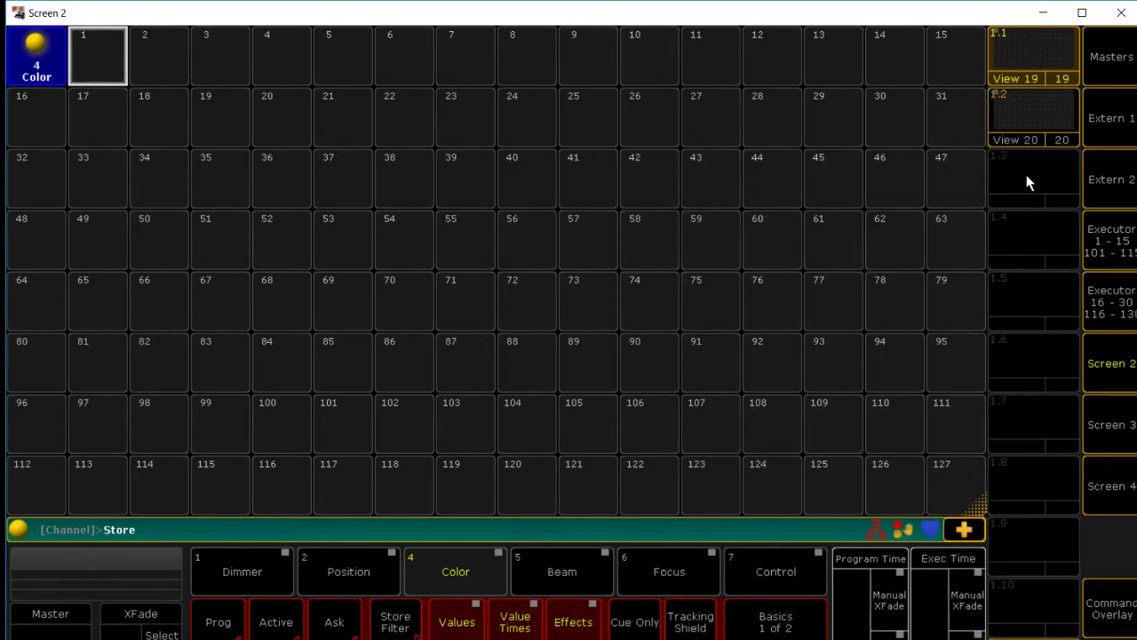
left_click(1023, 175)
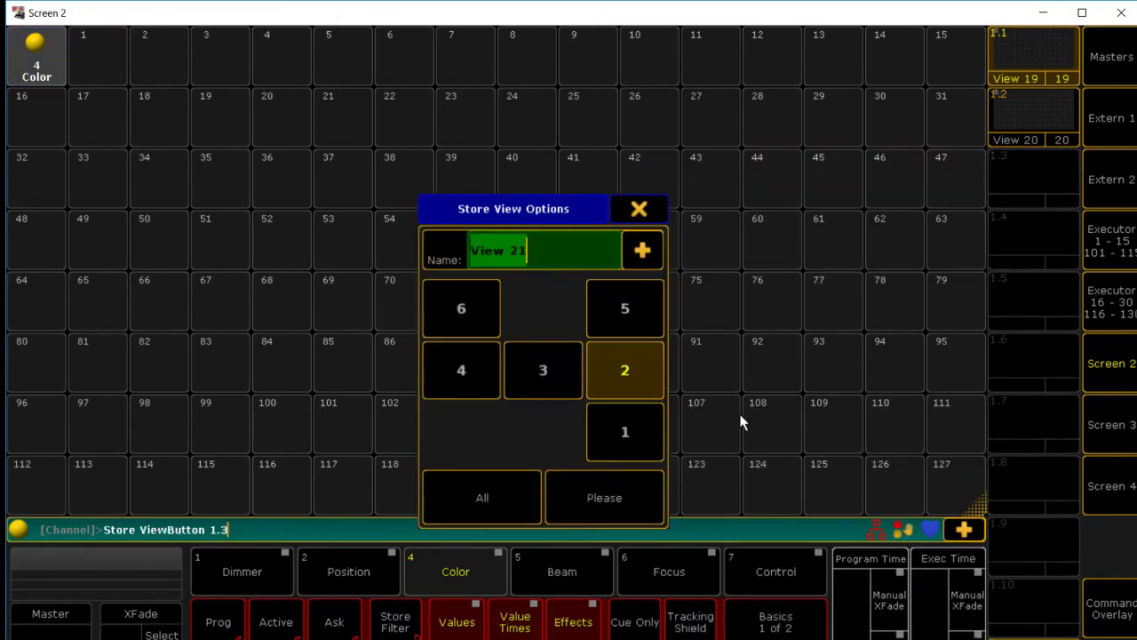
left_click(633, 487)
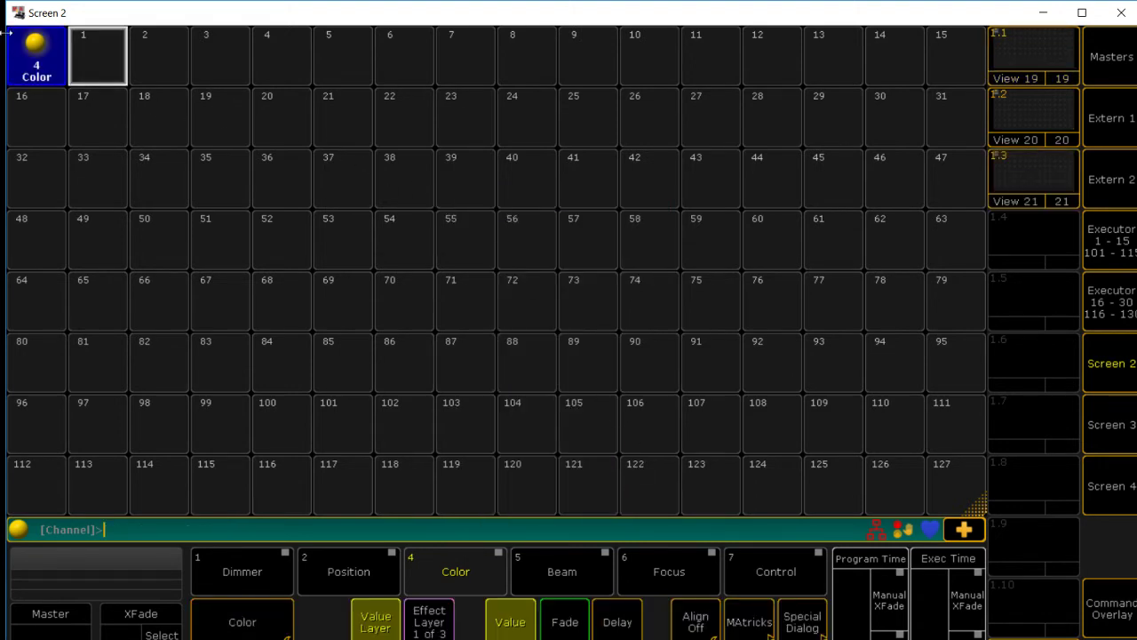
- Delete the Color pool window and create a full-screen Effects pool in its place
left_click(38, 53)
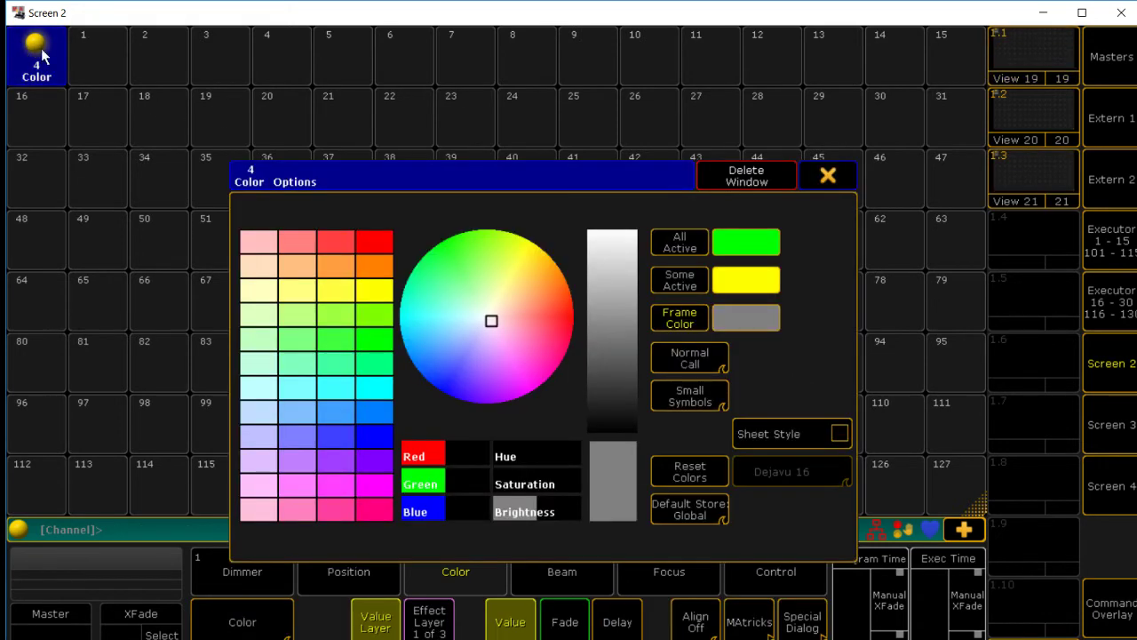
left_click(766, 184)
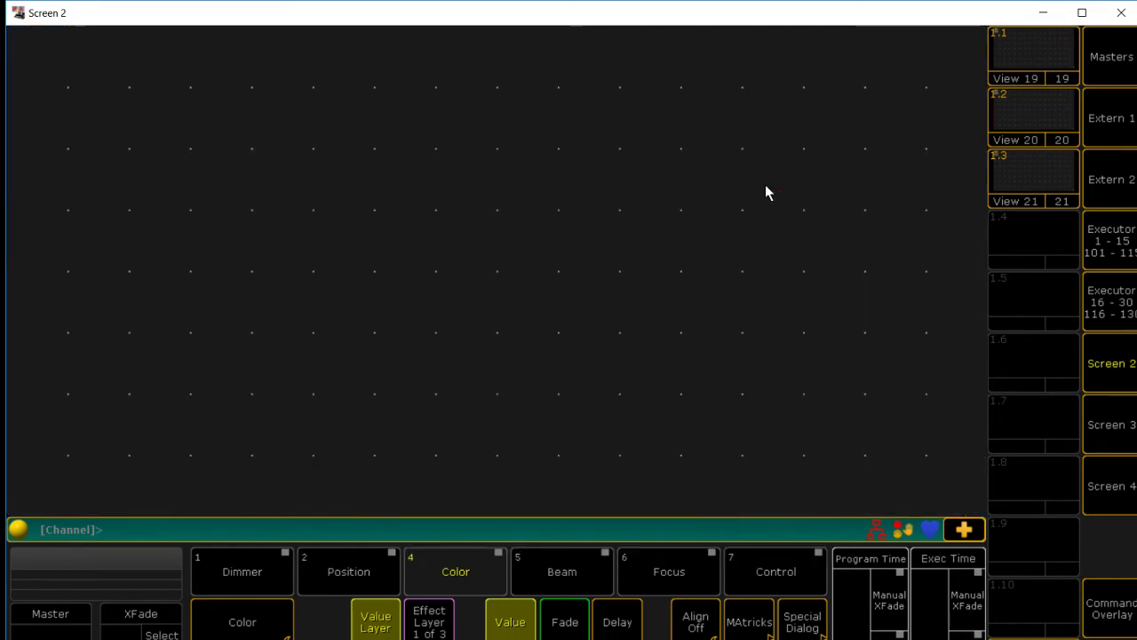
left_click(27, 53)
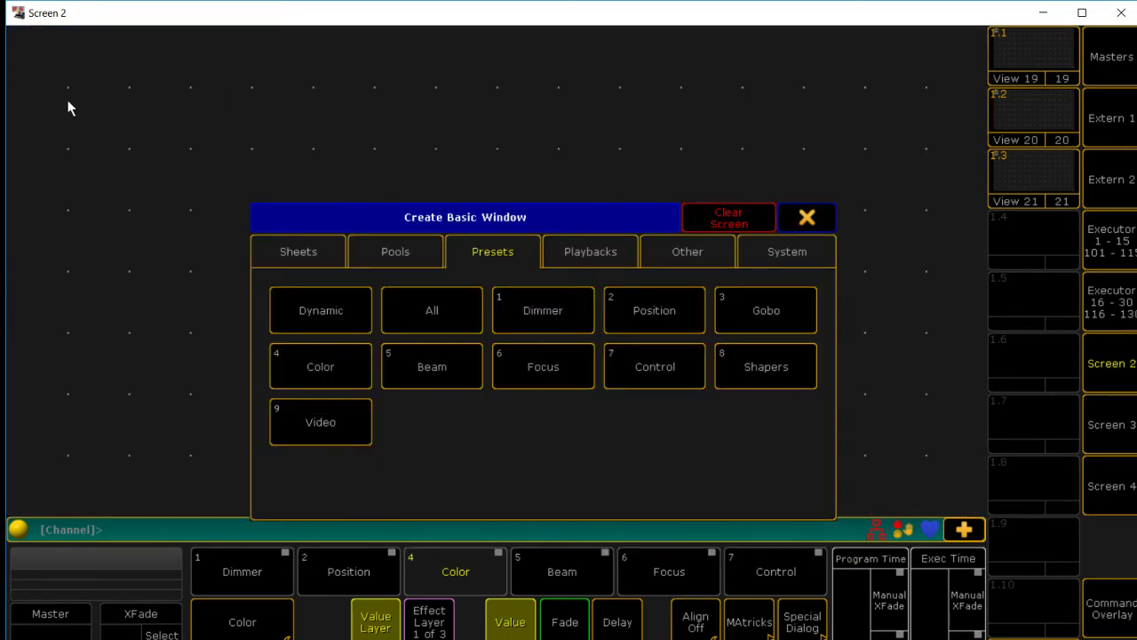
left_click(423, 253)
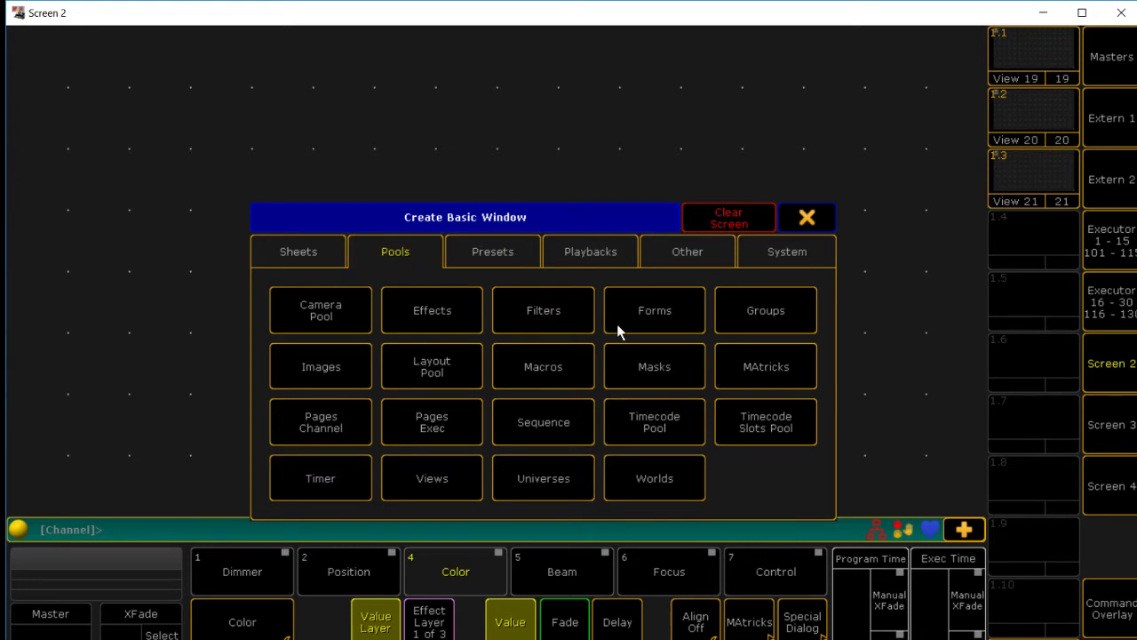
left_click(469, 307)
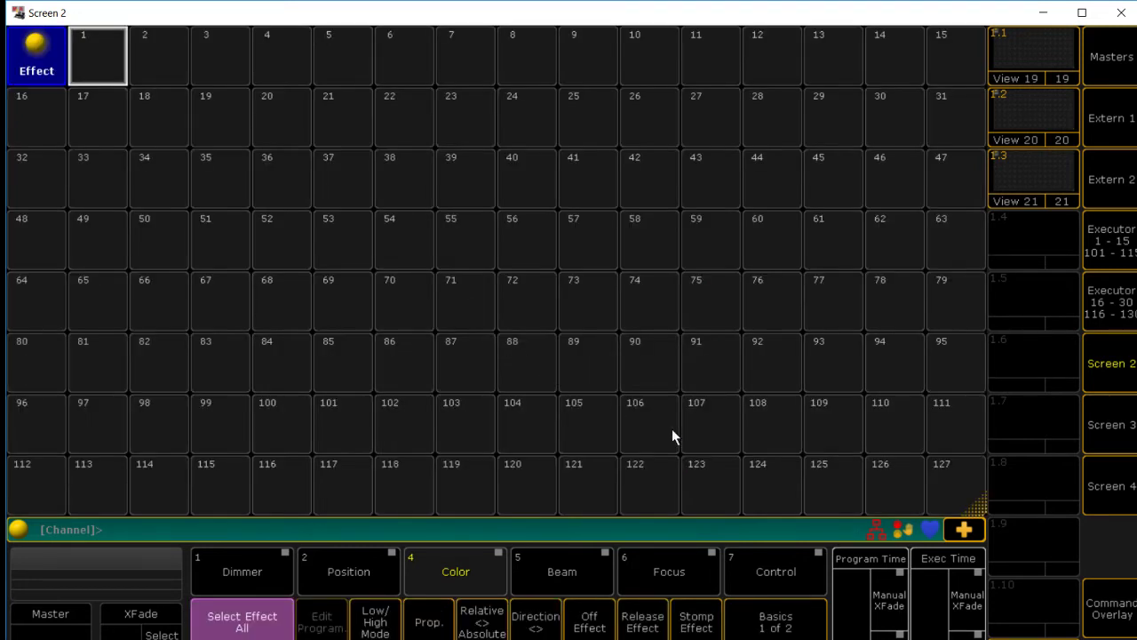
- Store the Effects pool layout on view button 1.4 as 'View 22'
left_click(1098, 609)
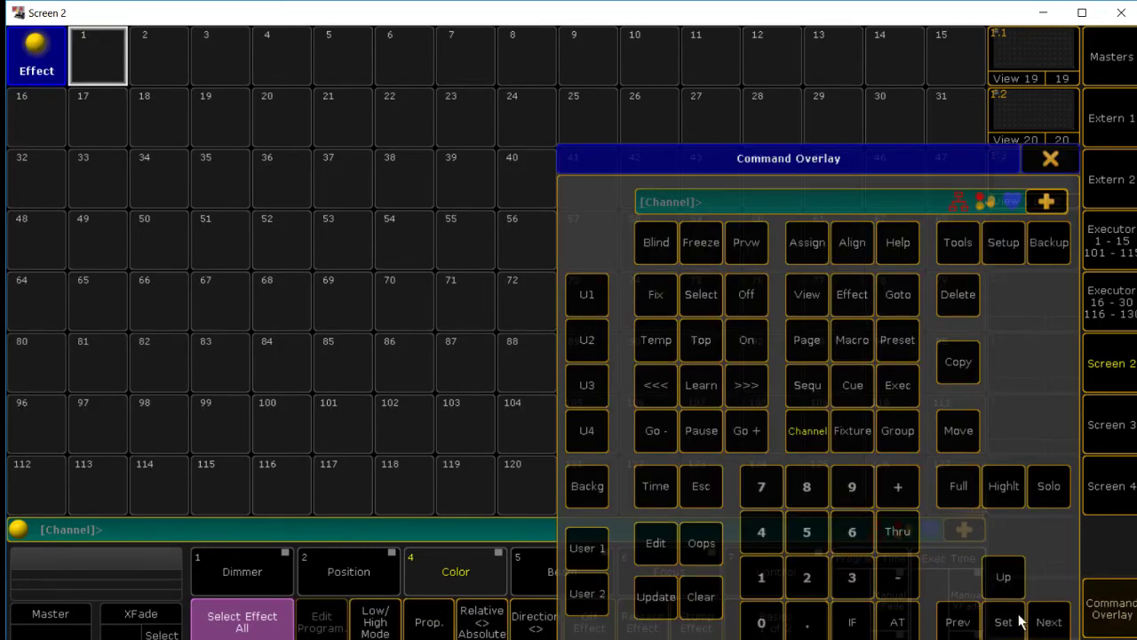
key("Insert")
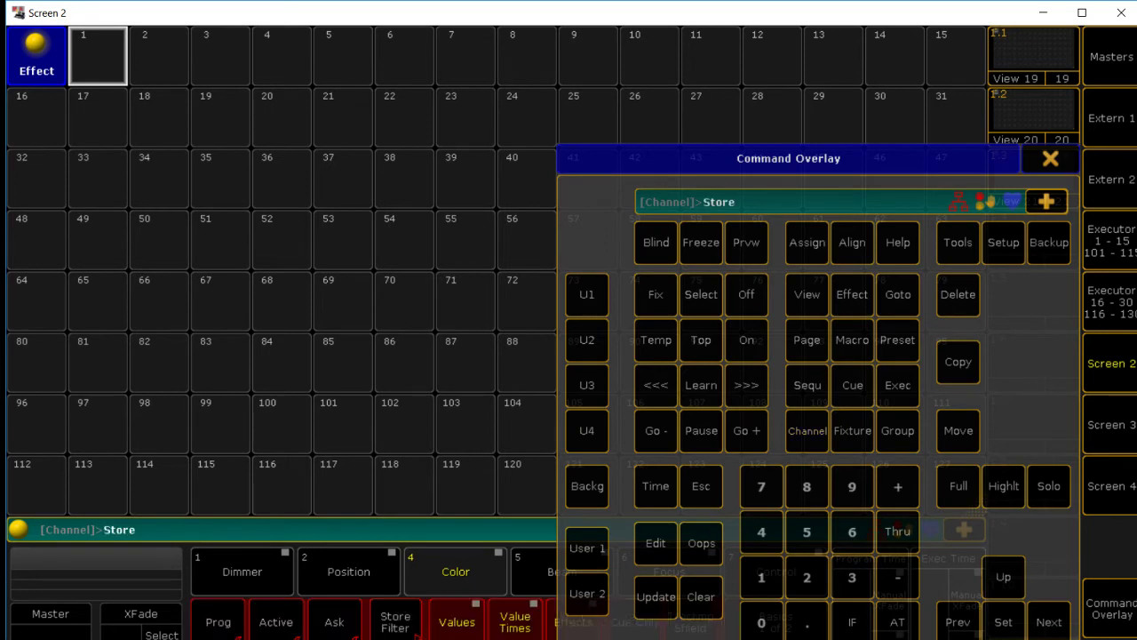
left_click(1049, 160)
left_click(1018, 251)
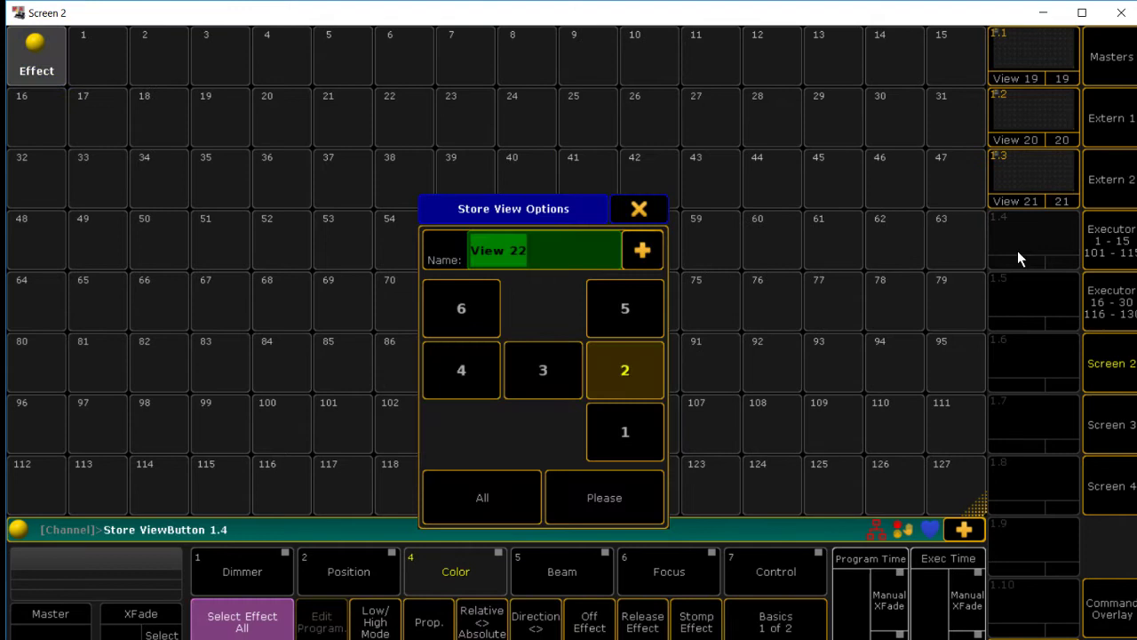
left_click(638, 481)
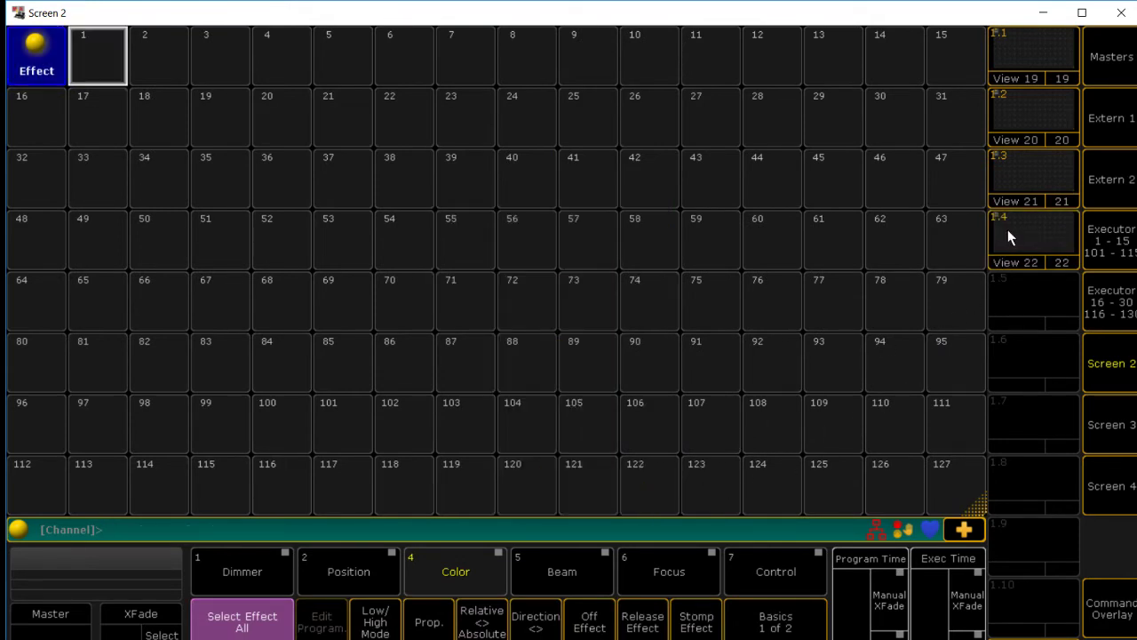
- Recall view buttons 1.1 through 1.4 to check the Group, Position, Color and Effects layouts
left_click(1027, 68)
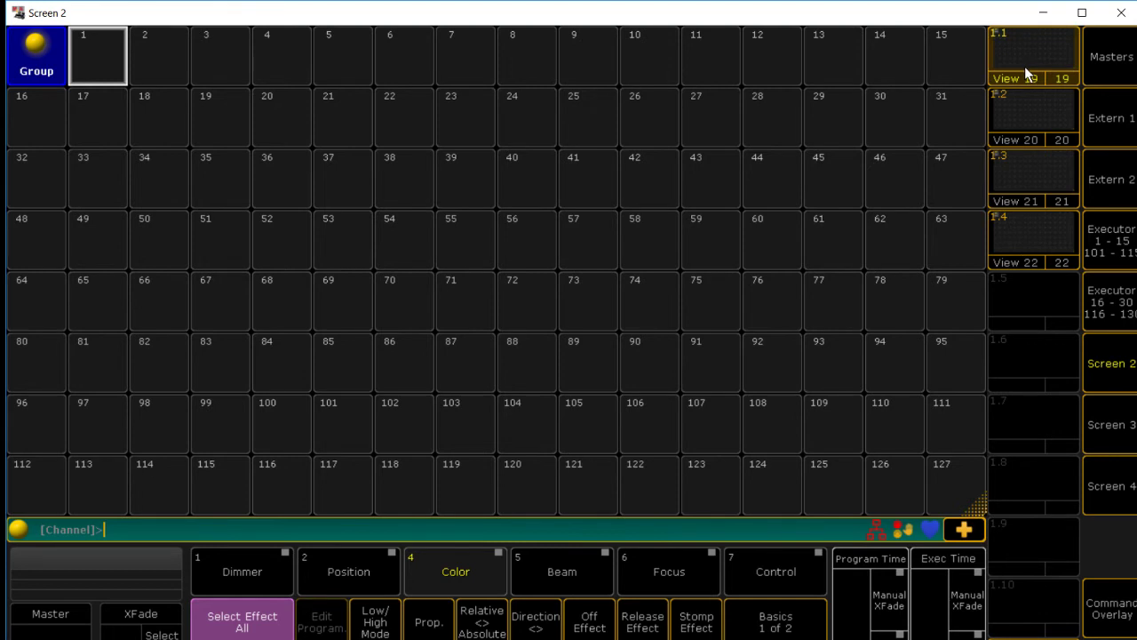
left_click(1024, 122)
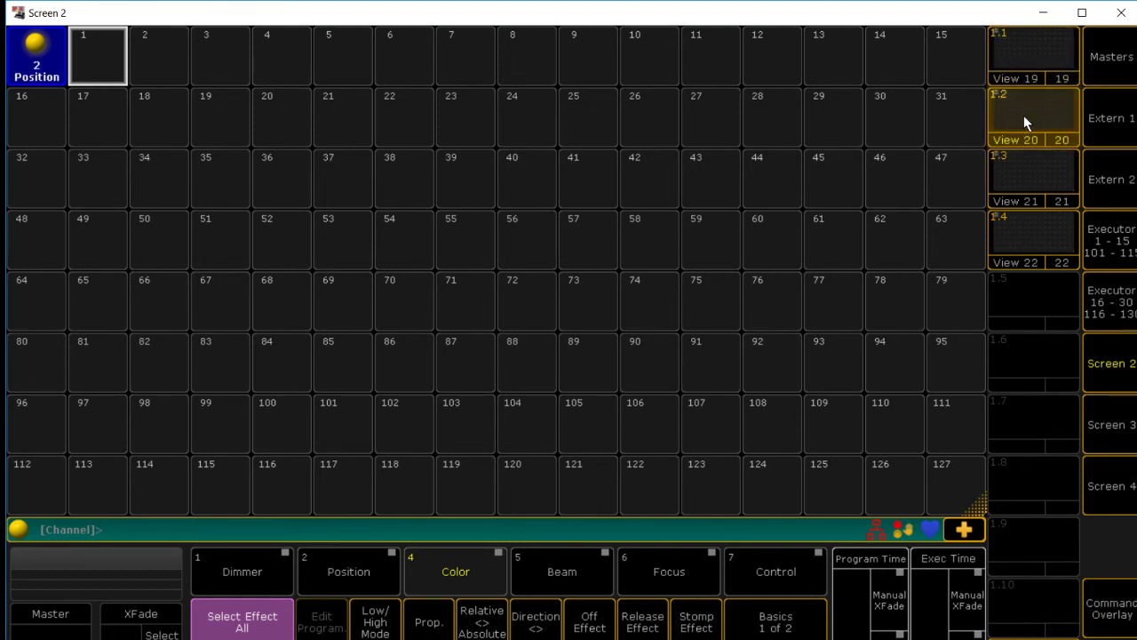
left_click(1028, 178)
left_click(1032, 223)
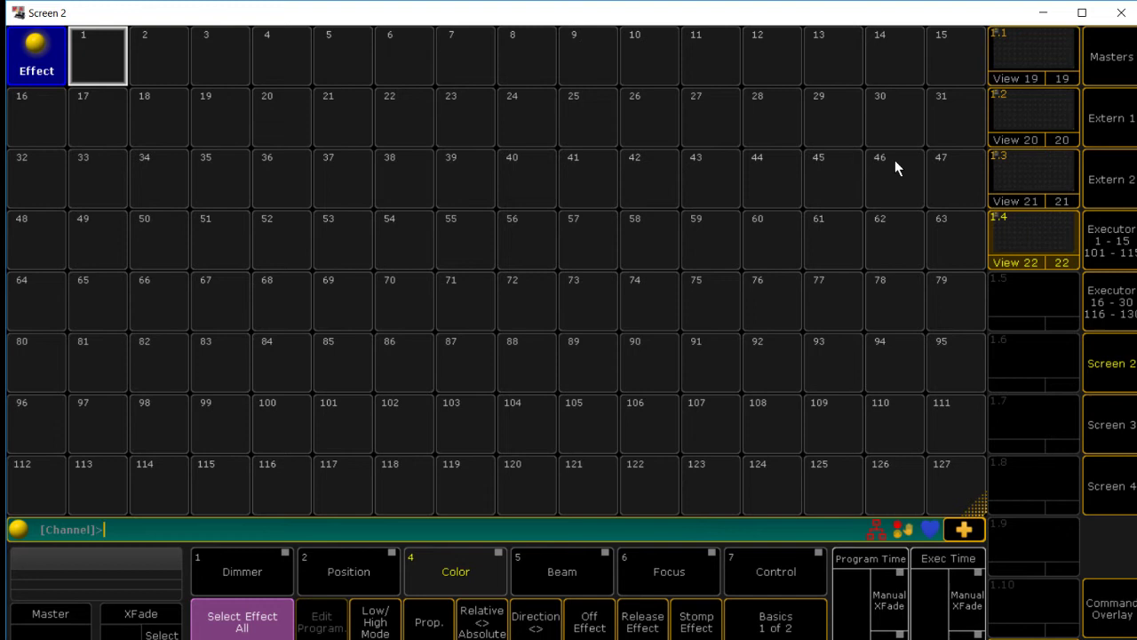
- Delete the Effect pool window, then browse Create Basic Window's Pools and Presets without adding anything
left_click(56, 47)
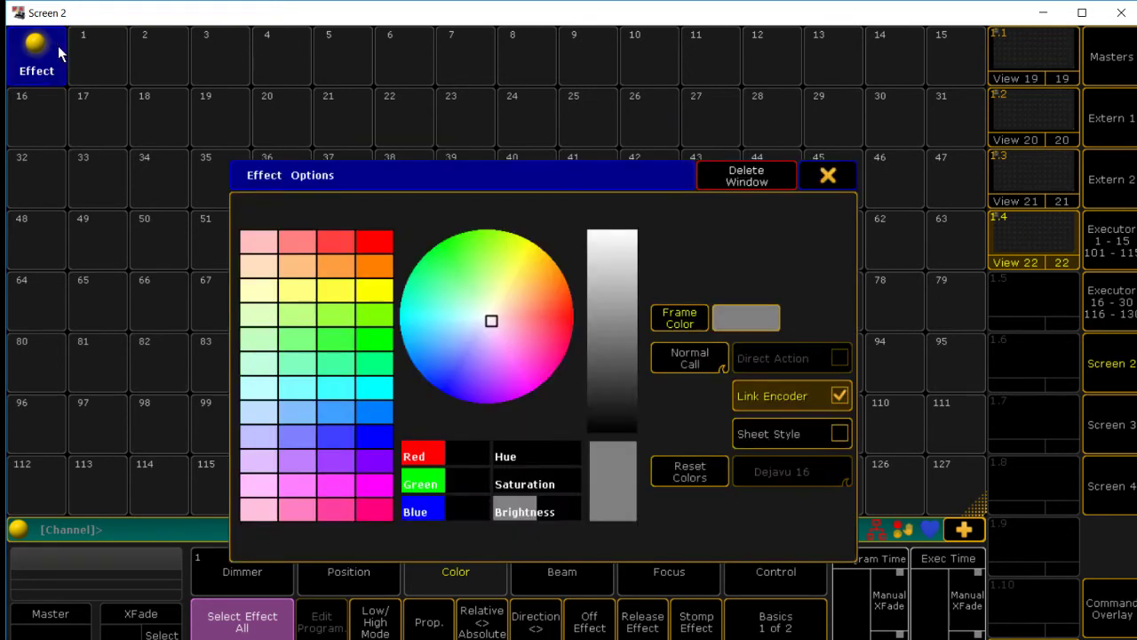
left_click(751, 182)
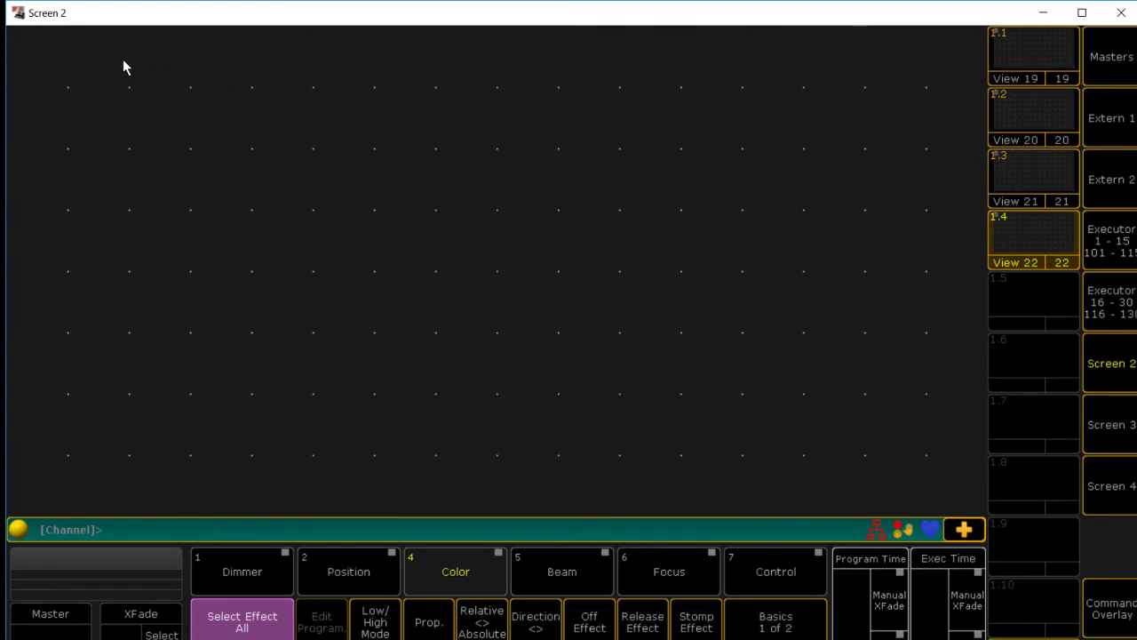
left_click(27, 49)
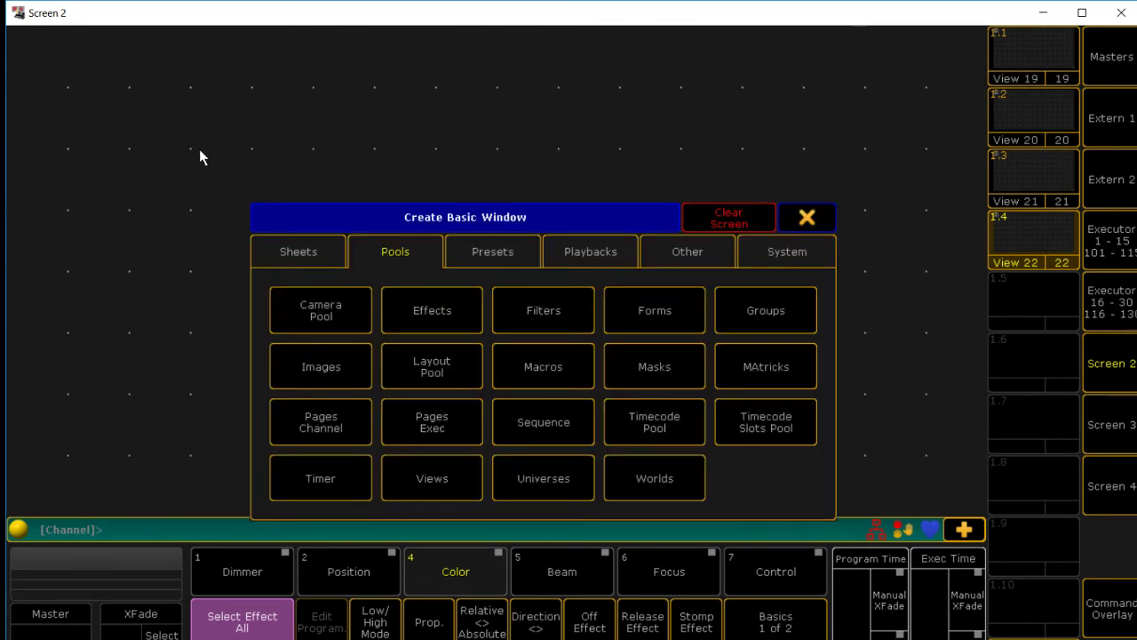
left_click(472, 242)
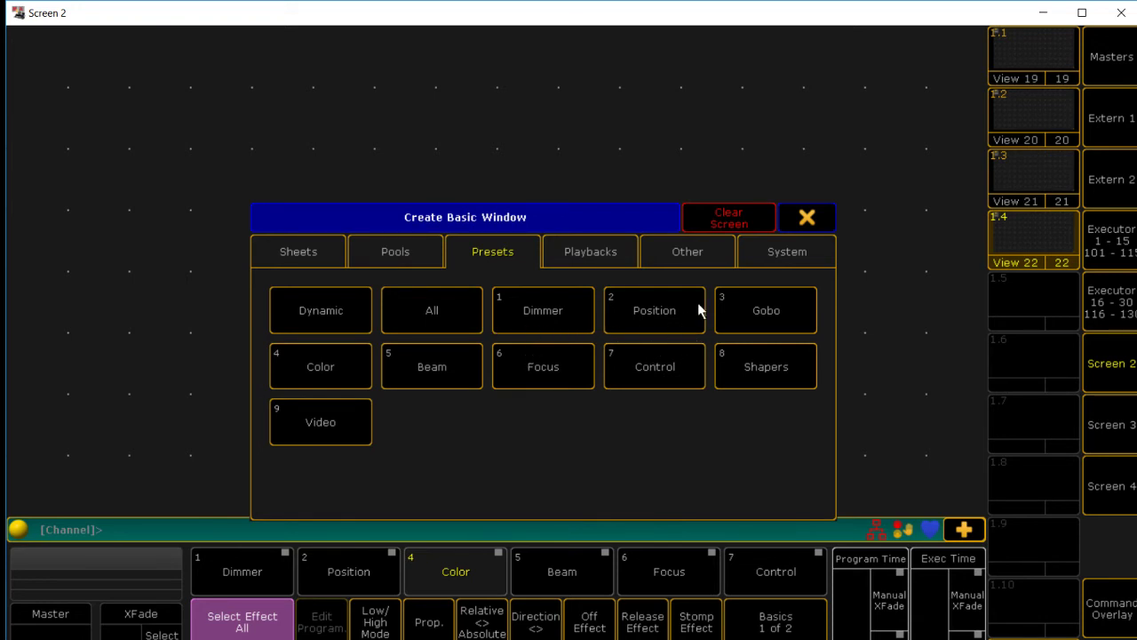
left_click(806, 219)
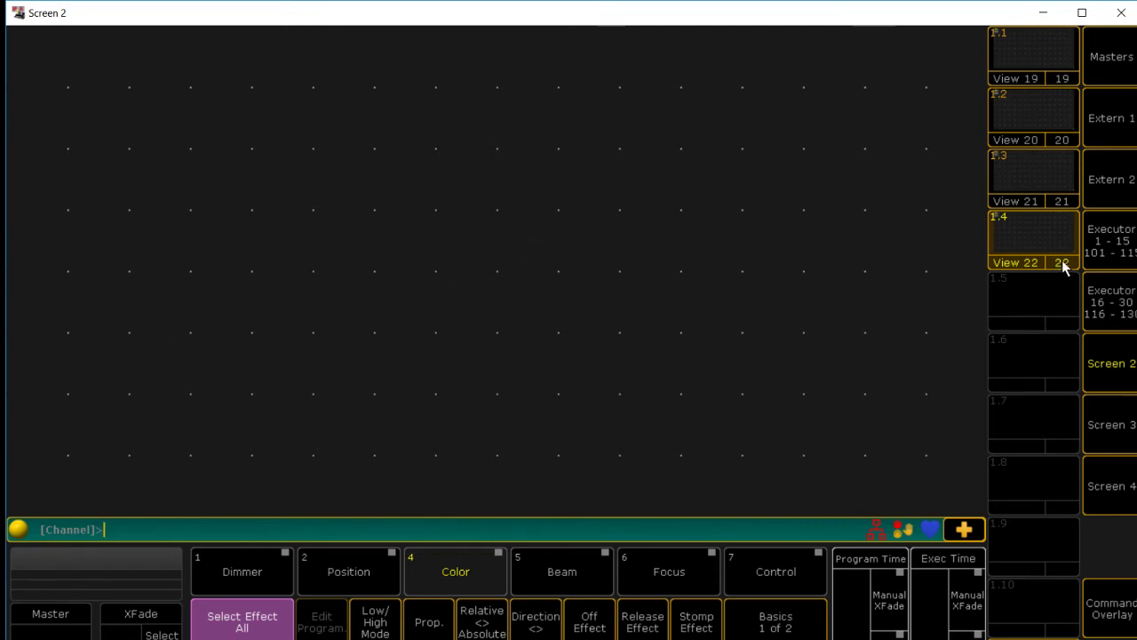
- Recall the Executor 1–15 layout and View 22, then delete its Effect pool window
left_click(1093, 251)
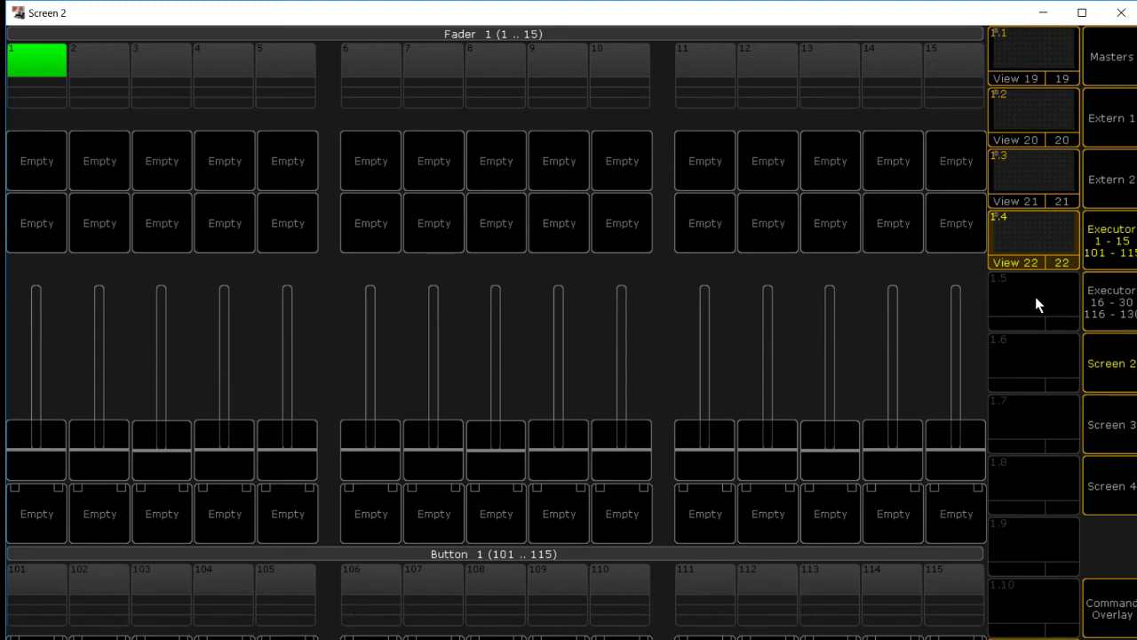
left_click(1052, 227)
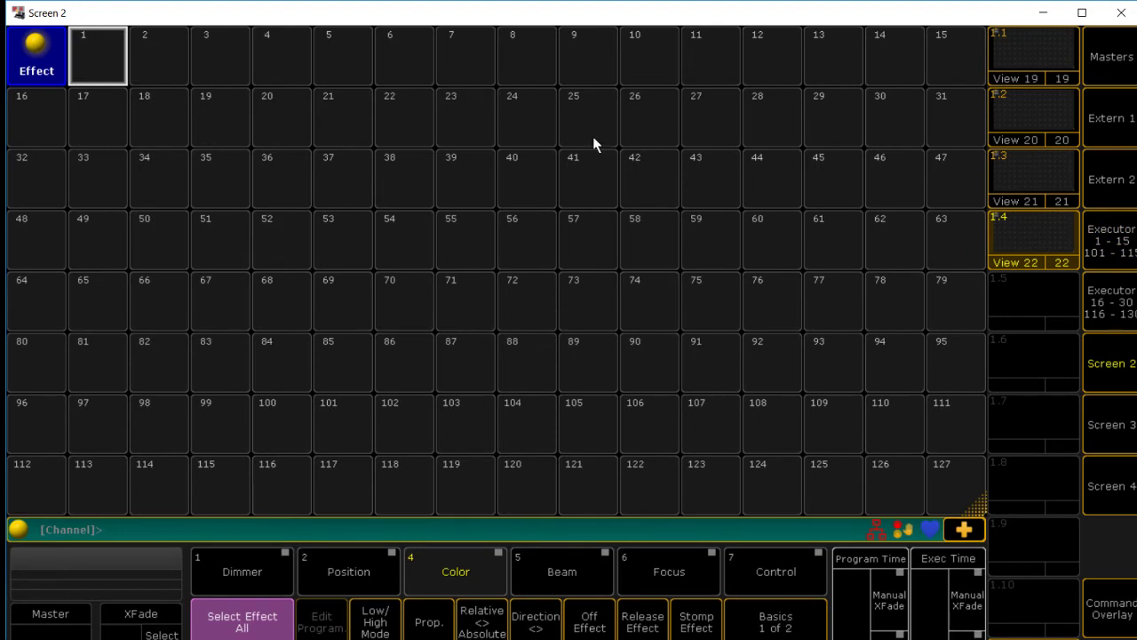
left_click(37, 55)
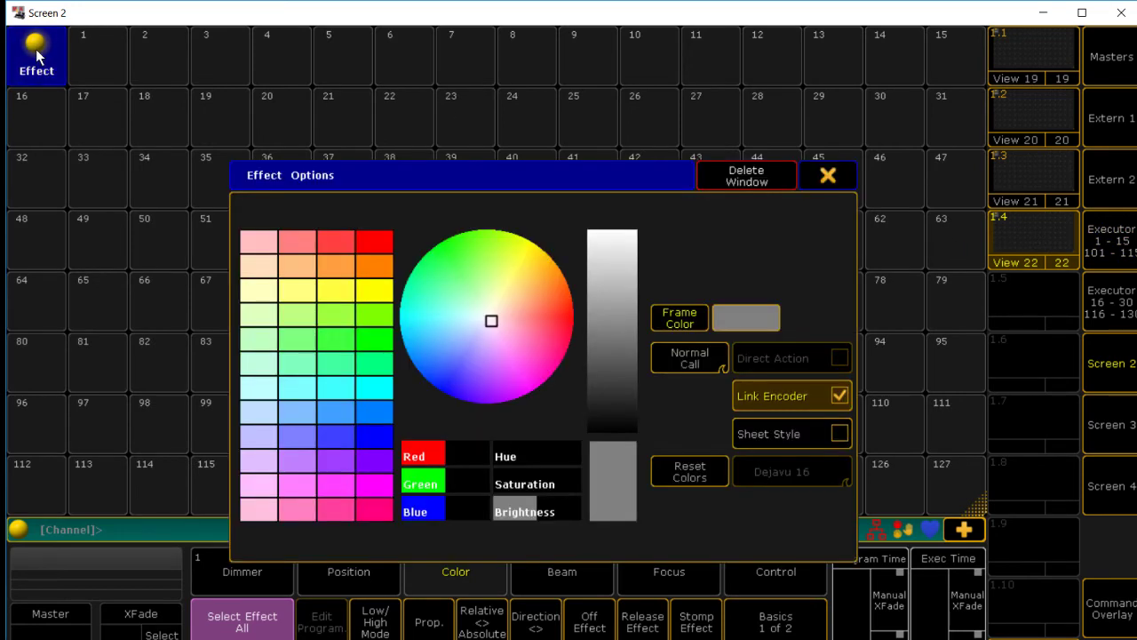
left_click(733, 183)
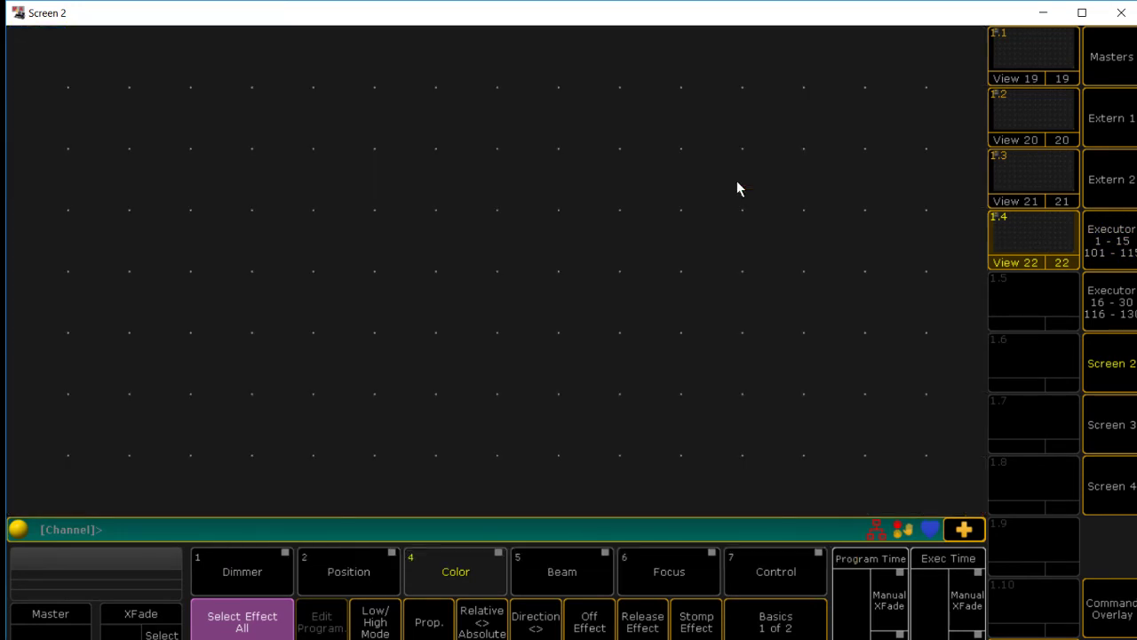
- Add a Playback small window across the bottom of Screen 2
left_click(32, 347)
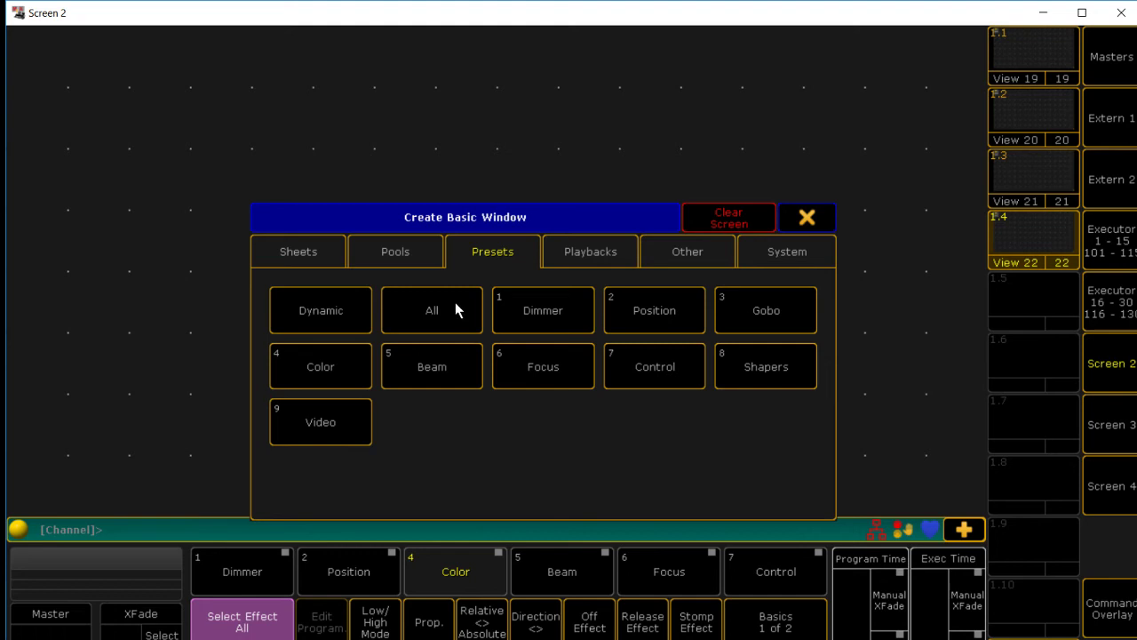
left_click(576, 253)
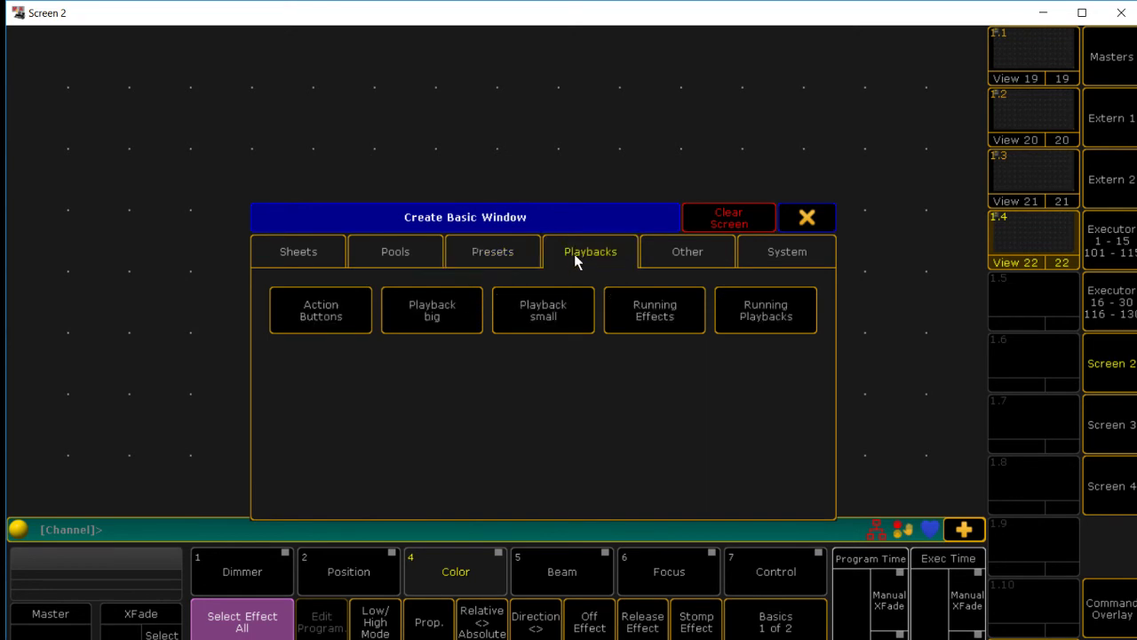
left_click(554, 313)
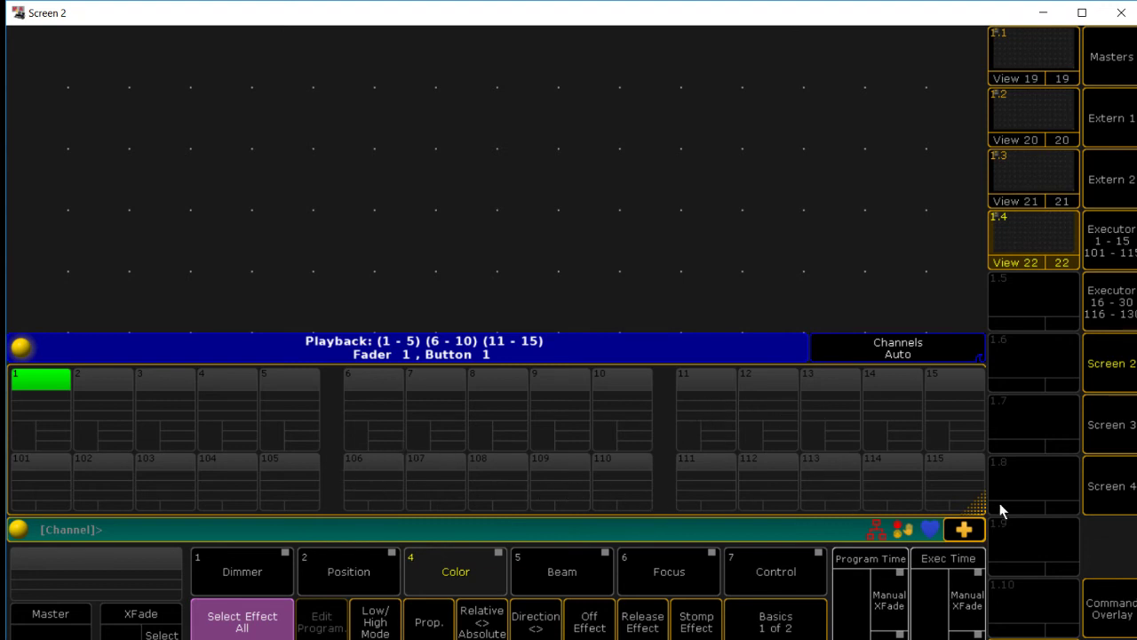
- Store the Playback layout on empty view button 1.10, confirming it as View 23
left_click(1111, 611)
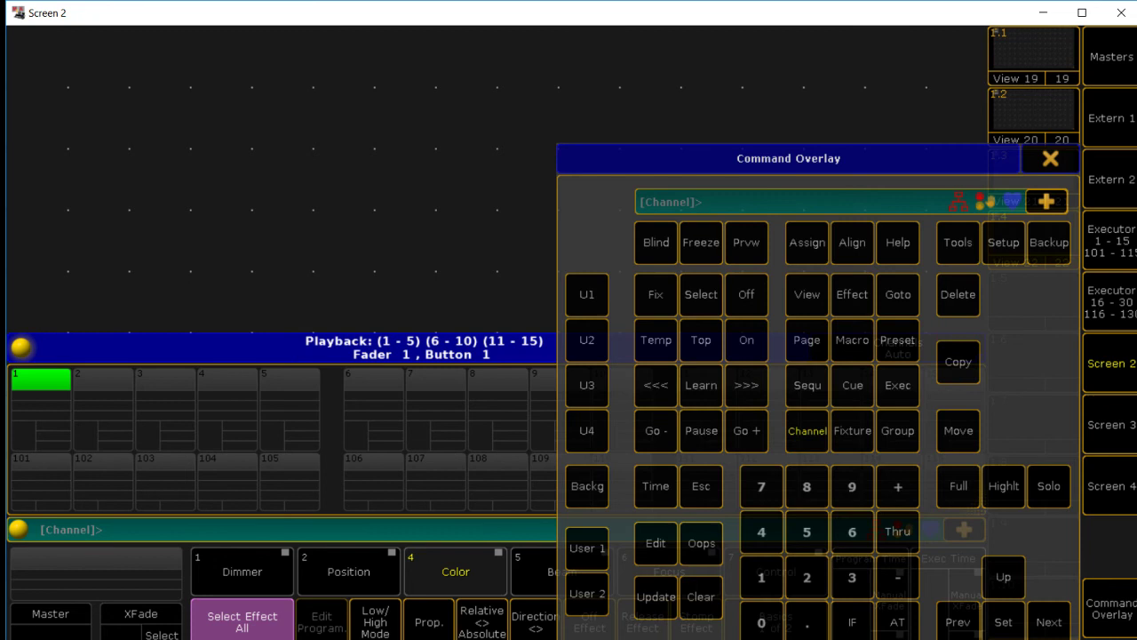
key("s")
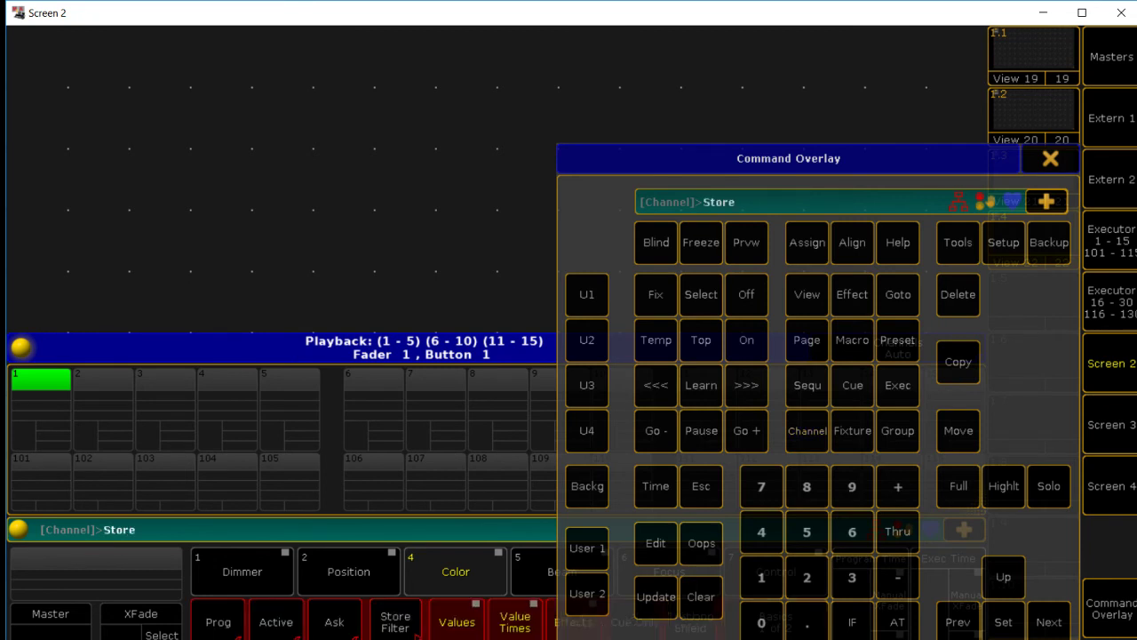
left_click(1051, 159)
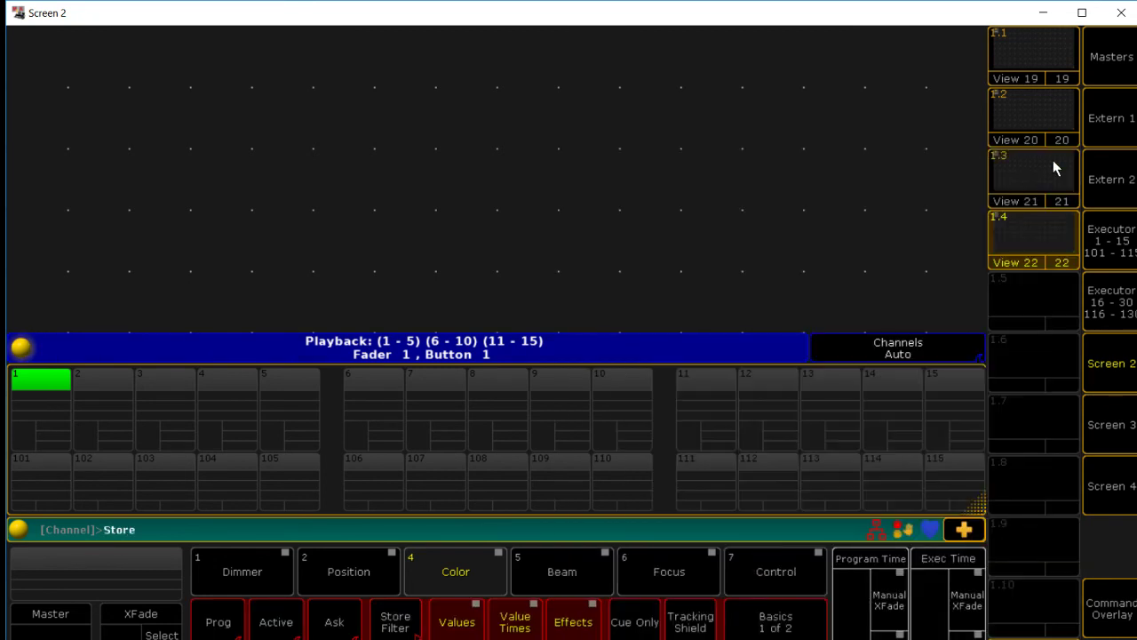
left_click(1035, 609)
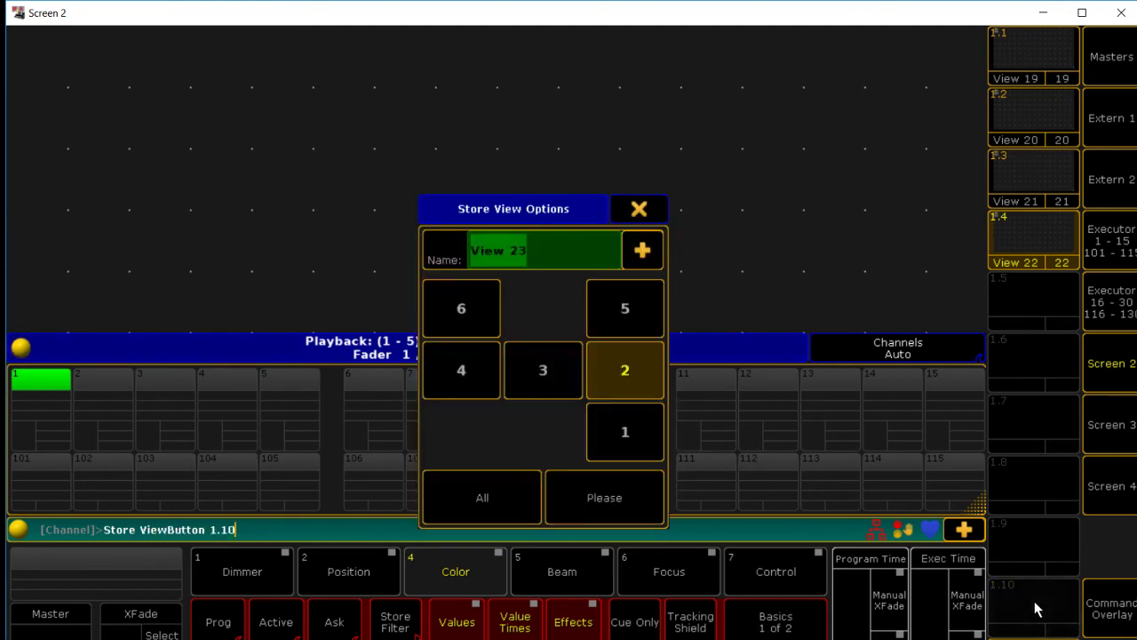
left_click(653, 496)
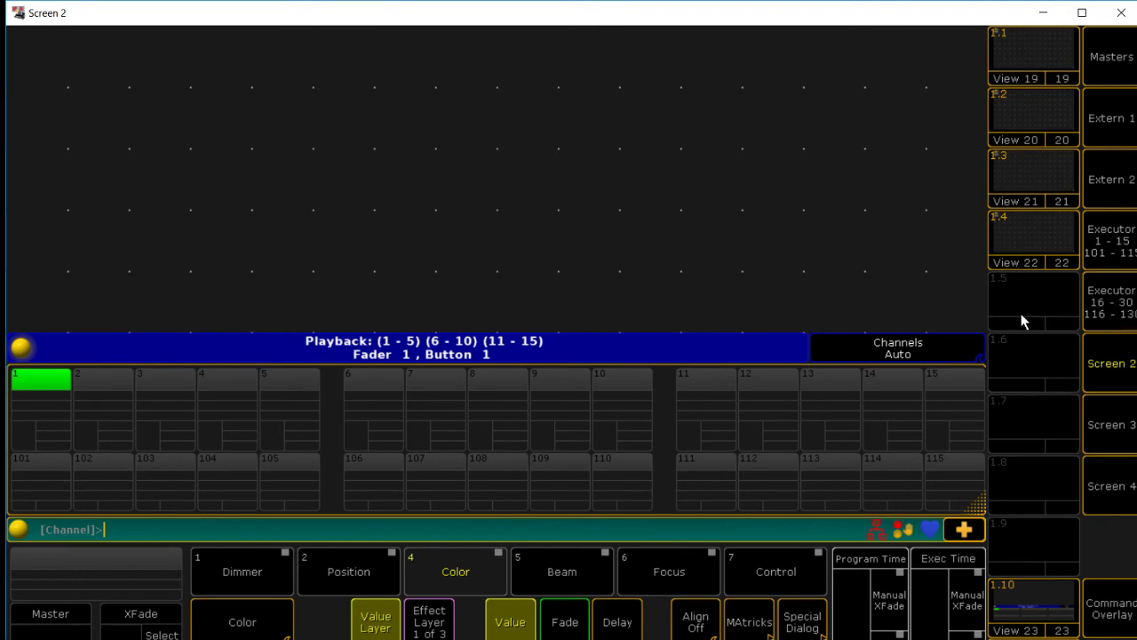
- Recall Views 19, 20, 21, 22 and 23 in turn, ending with the command keypad overlay open
left_click(1043, 57)
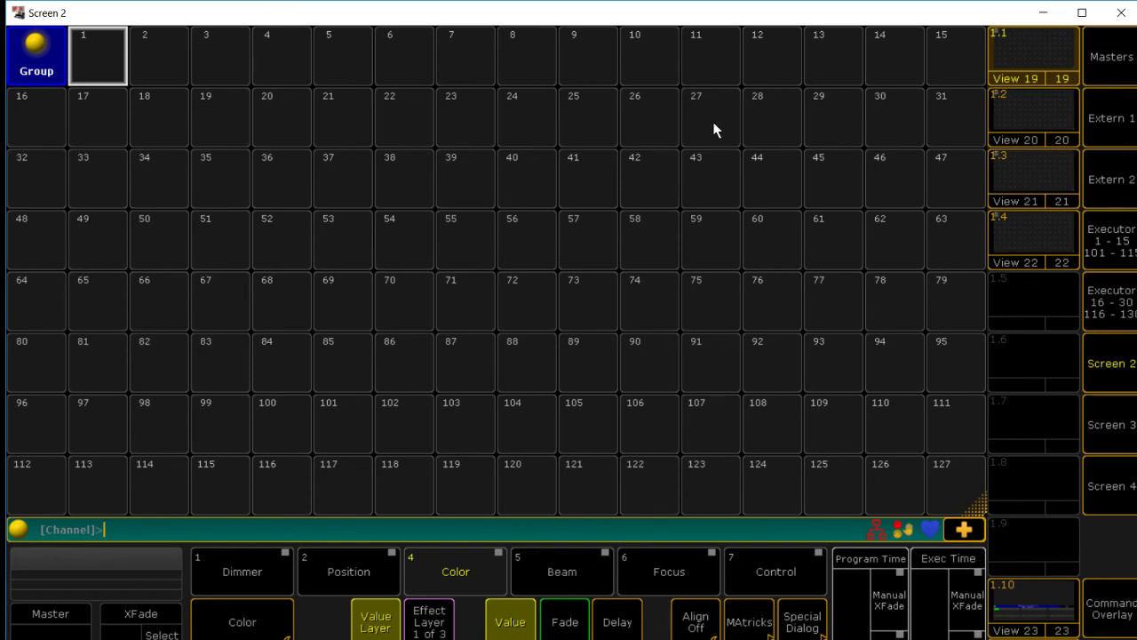
left_click(1059, 117)
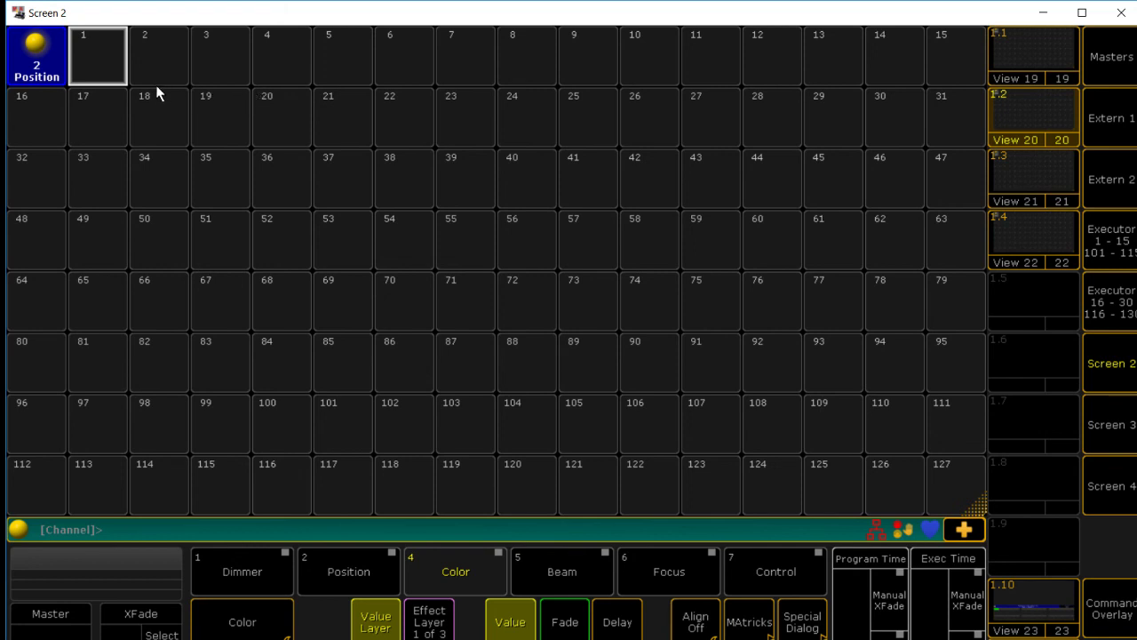
left_click(1026, 182)
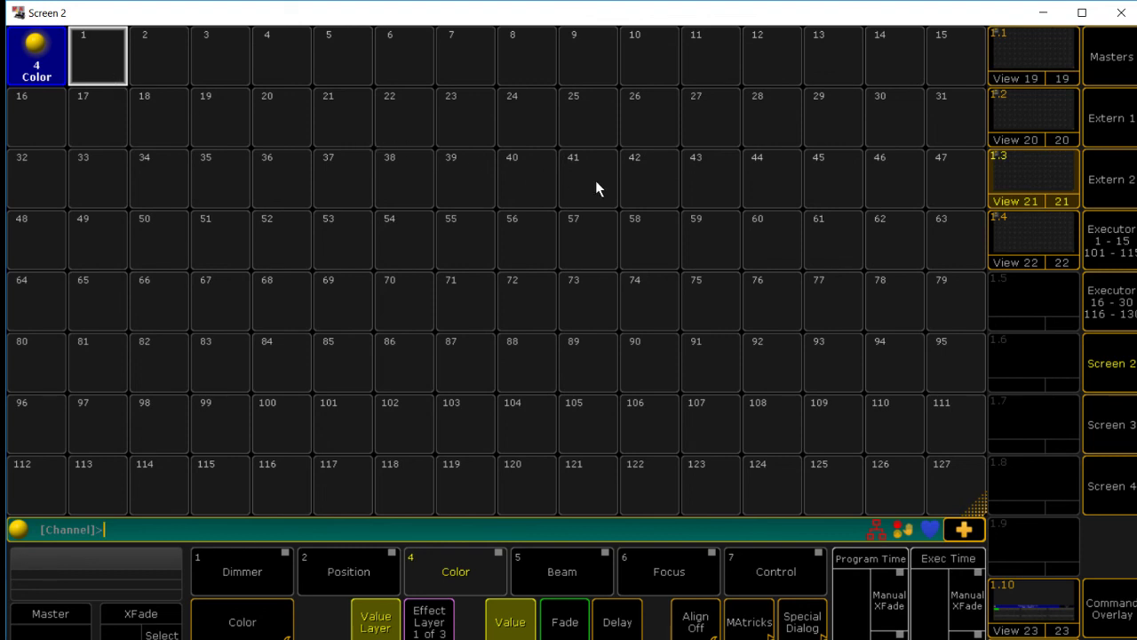
left_click(1010, 241)
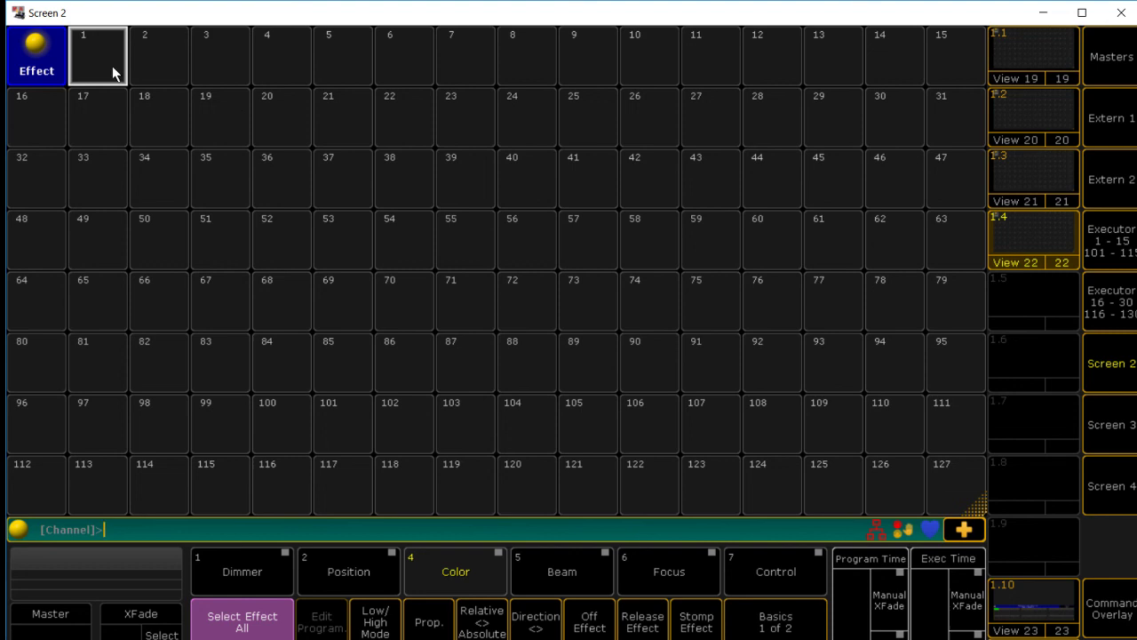
left_click(1017, 585)
left_click(1109, 613)
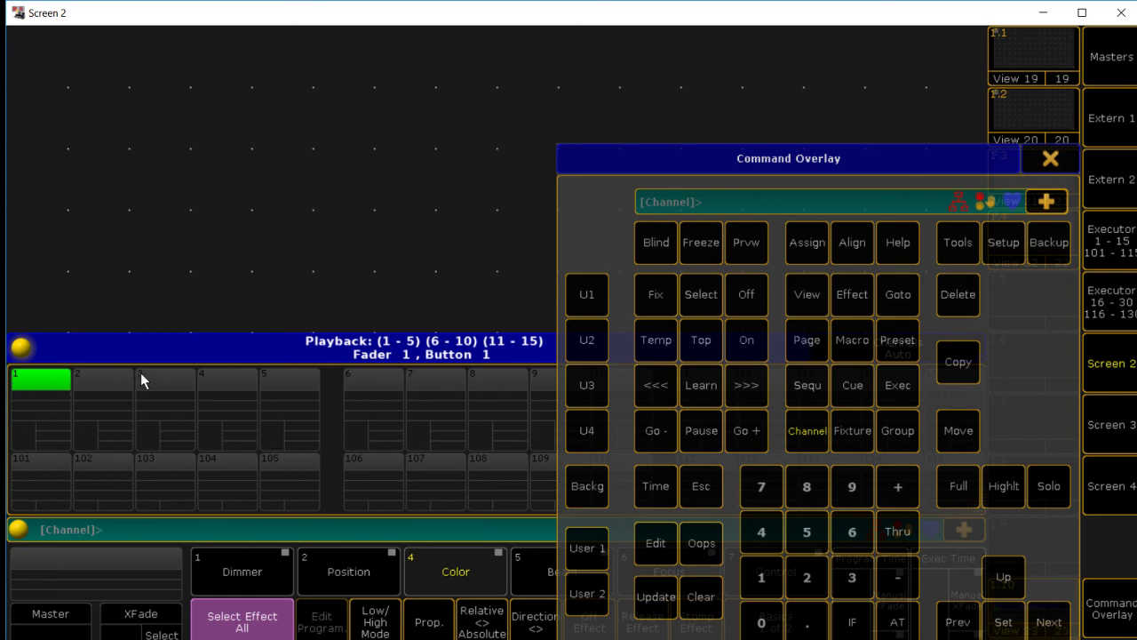
- Close the command keypad overlay over the View 23 Playback window
left_click(1051, 159)
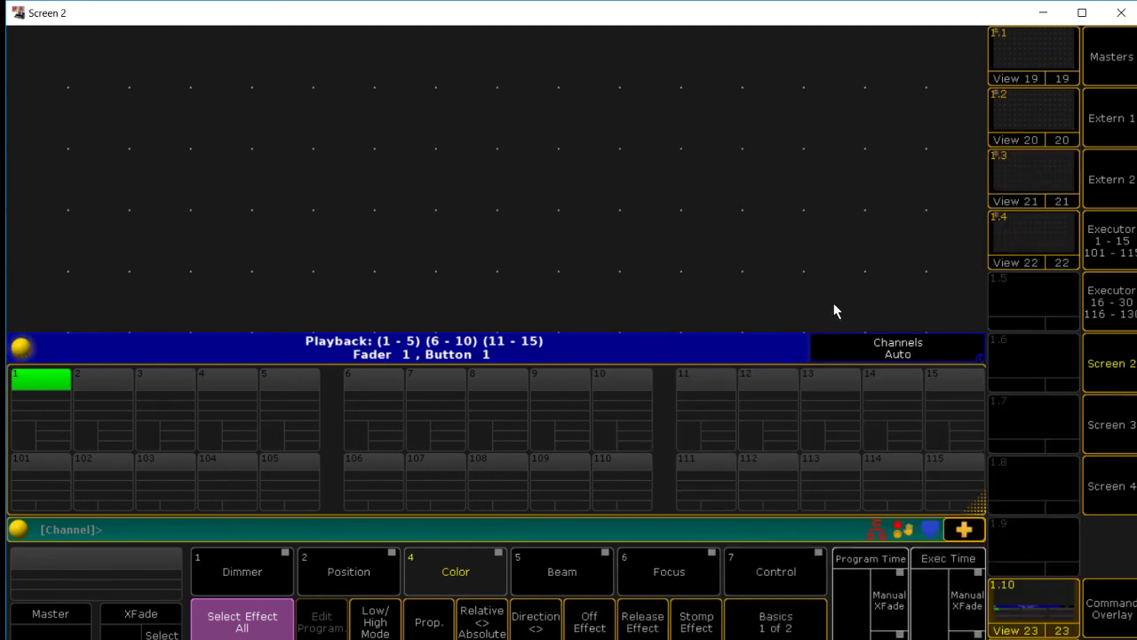